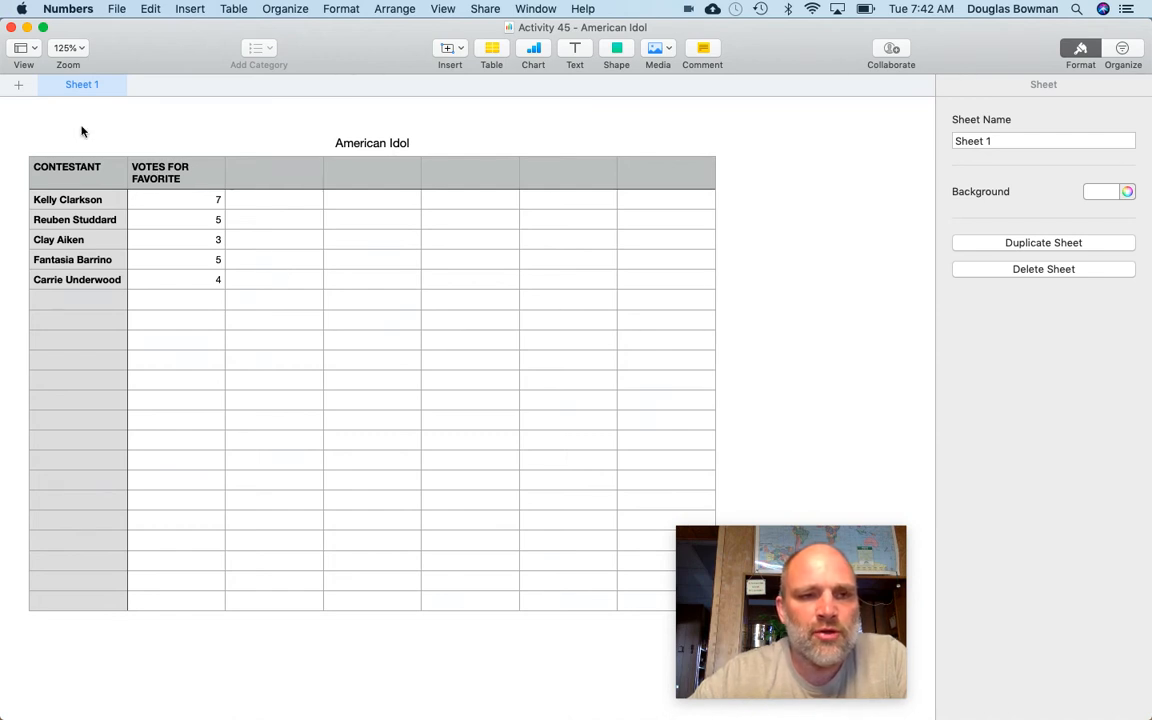
Insert a 2D pie chart based on the entire American Idol table, including its empty rows and columns
left_click(95, 186)
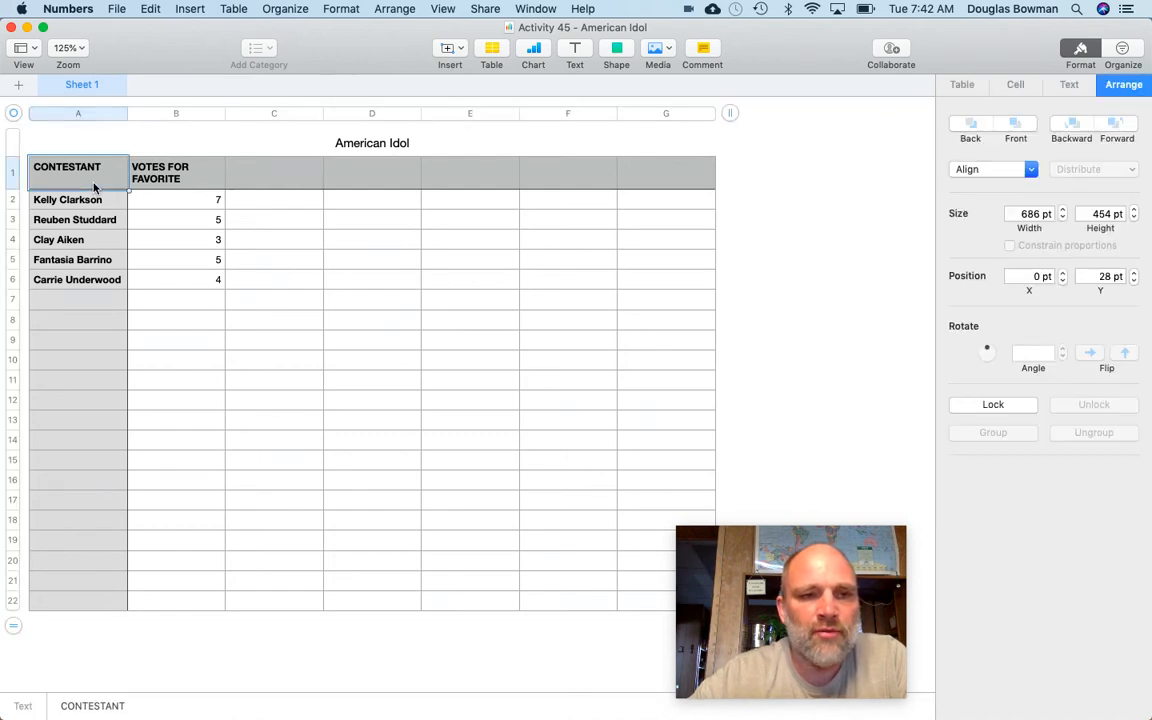
left_click(14, 114)
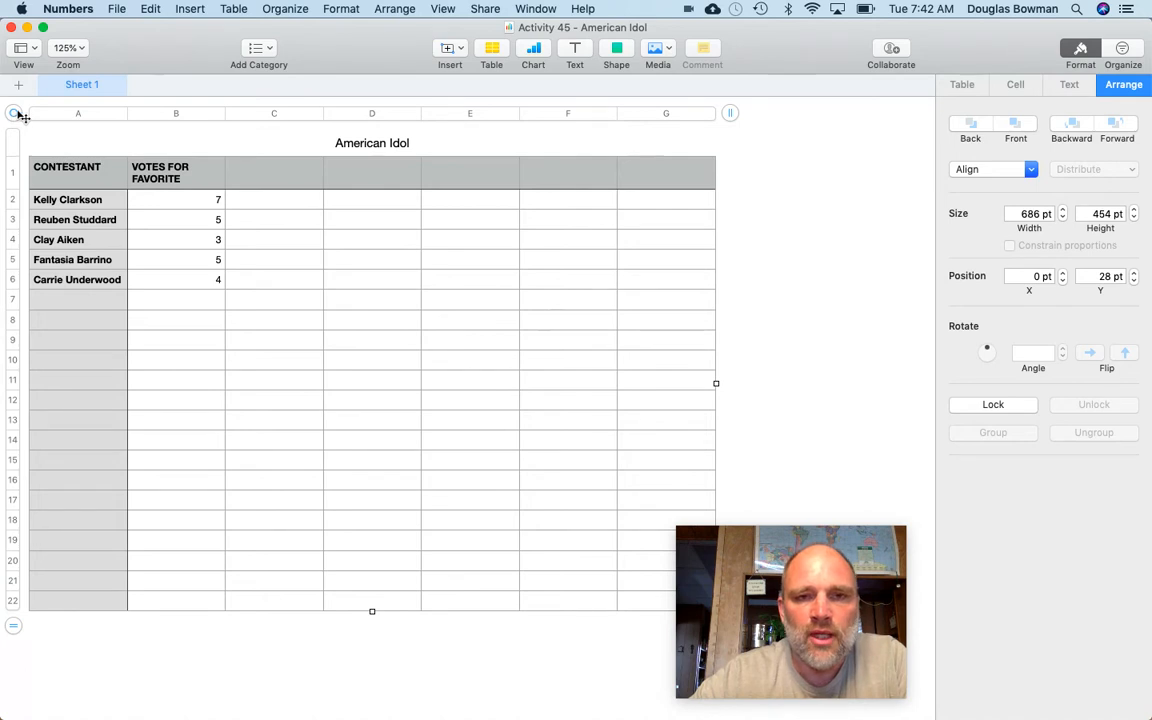
left_click(535, 50)
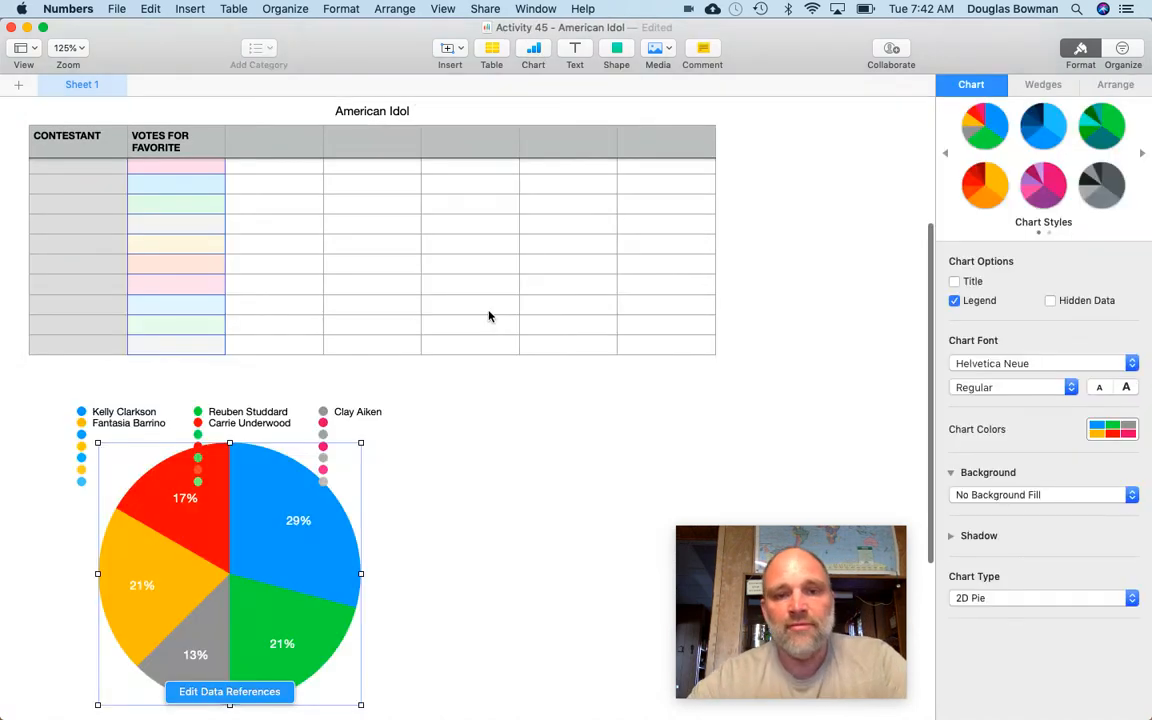
left_click(489, 316)
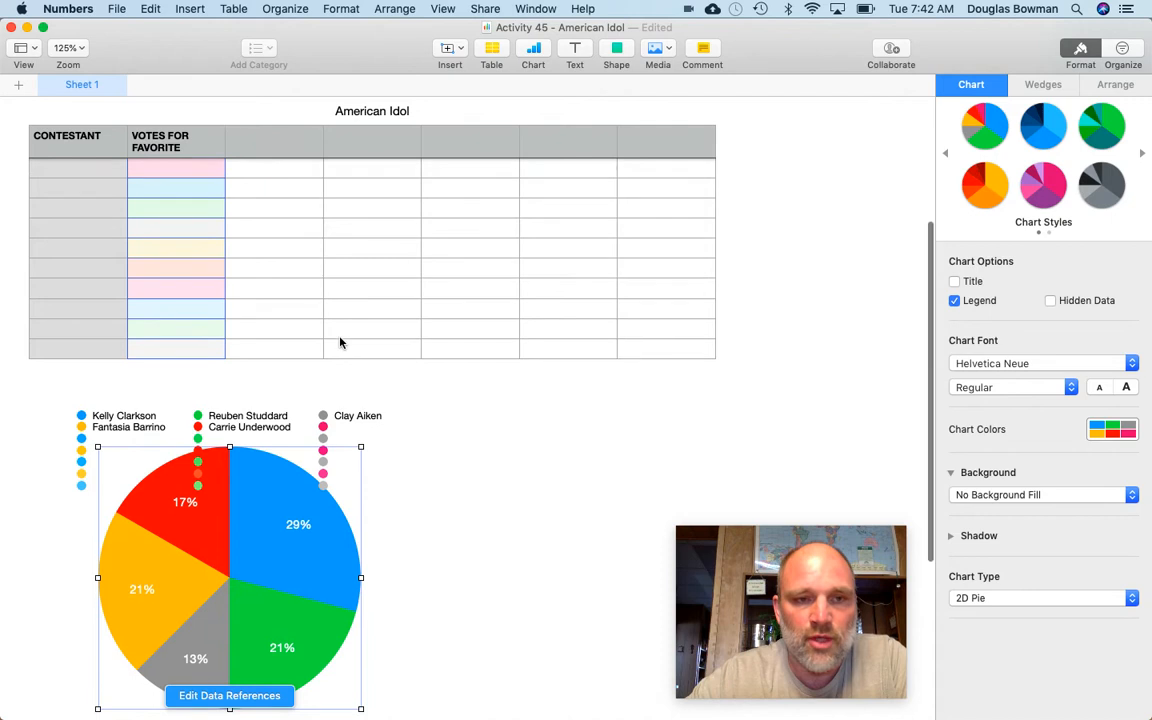
Compare the pie chart's legend with the table's charted rows, and remove the chart from the sheet
scroll(342, 339, "up", 5)
scroll(300, 300, "up", 2)
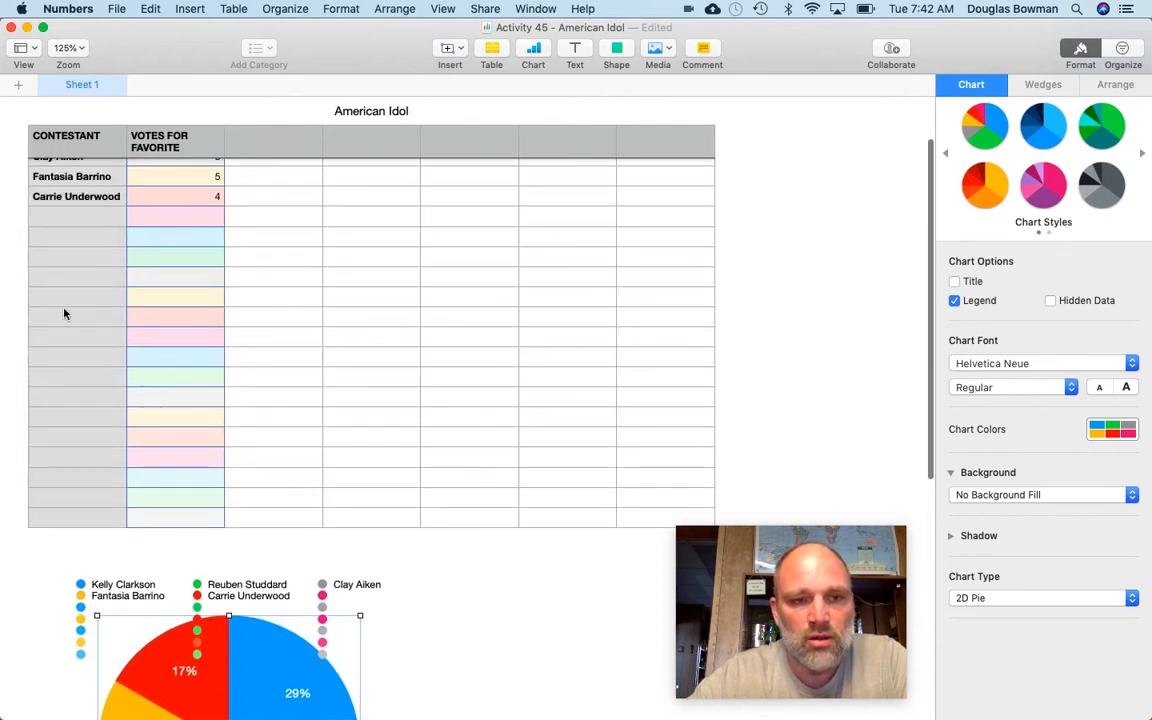
scroll(352, 329, "up", 4)
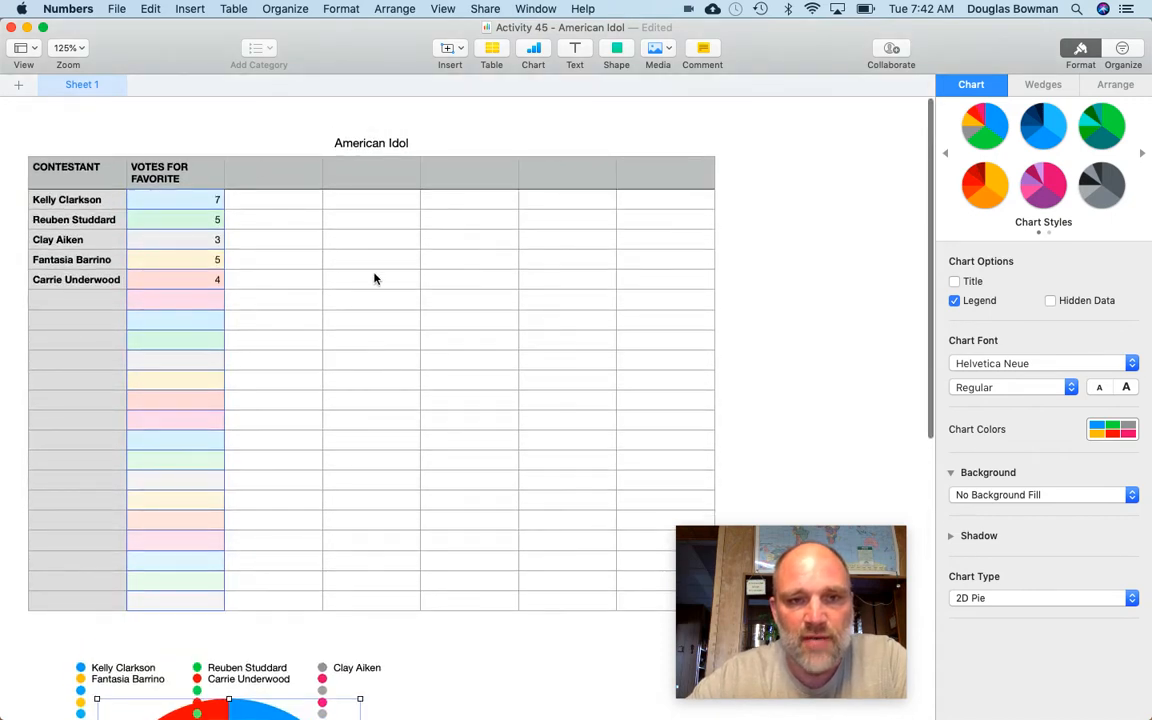
scroll(372, 282, "down", 2)
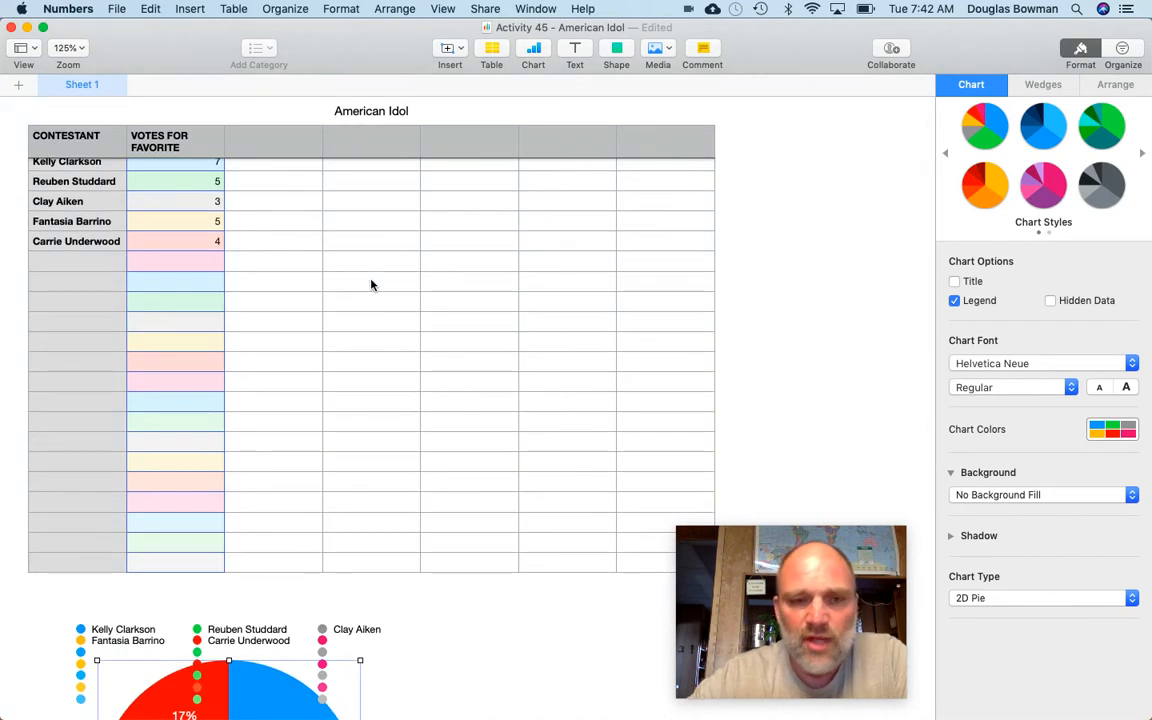
scroll(371, 288, "down", 8)
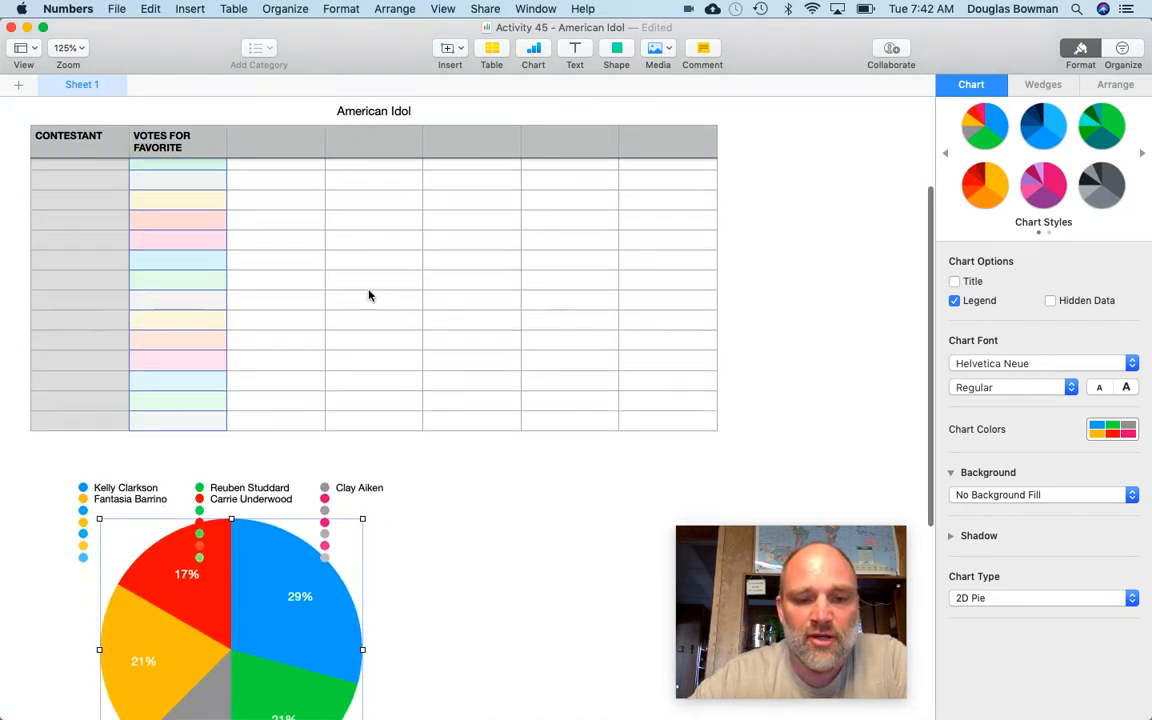
key("Delete")
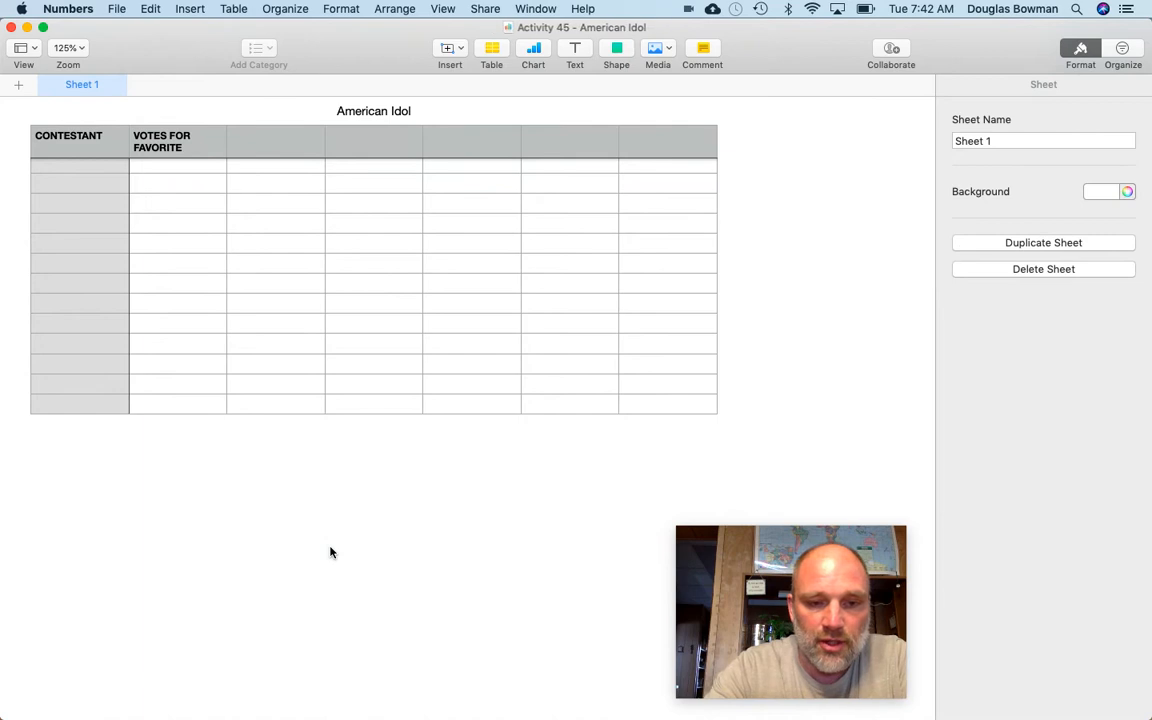
Insert a 2D pie chart from only the filled contestant and vote cells A1 through B6
scroll(235, 439, "up", 10)
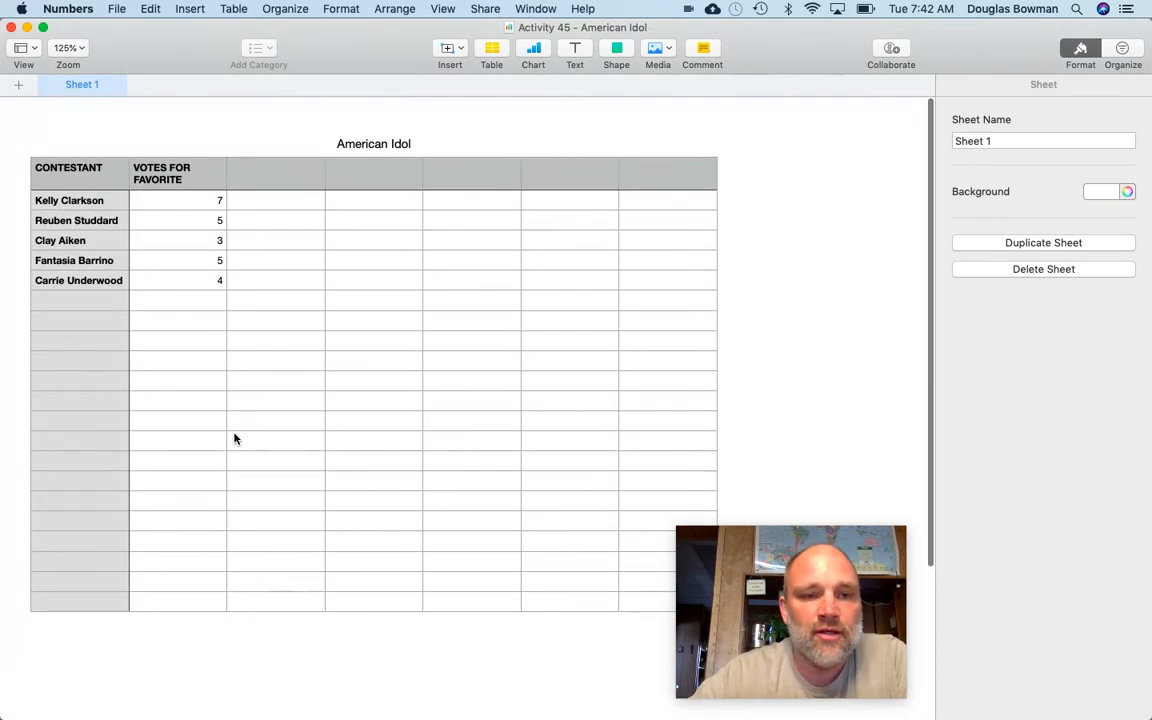
left_click(90, 200)
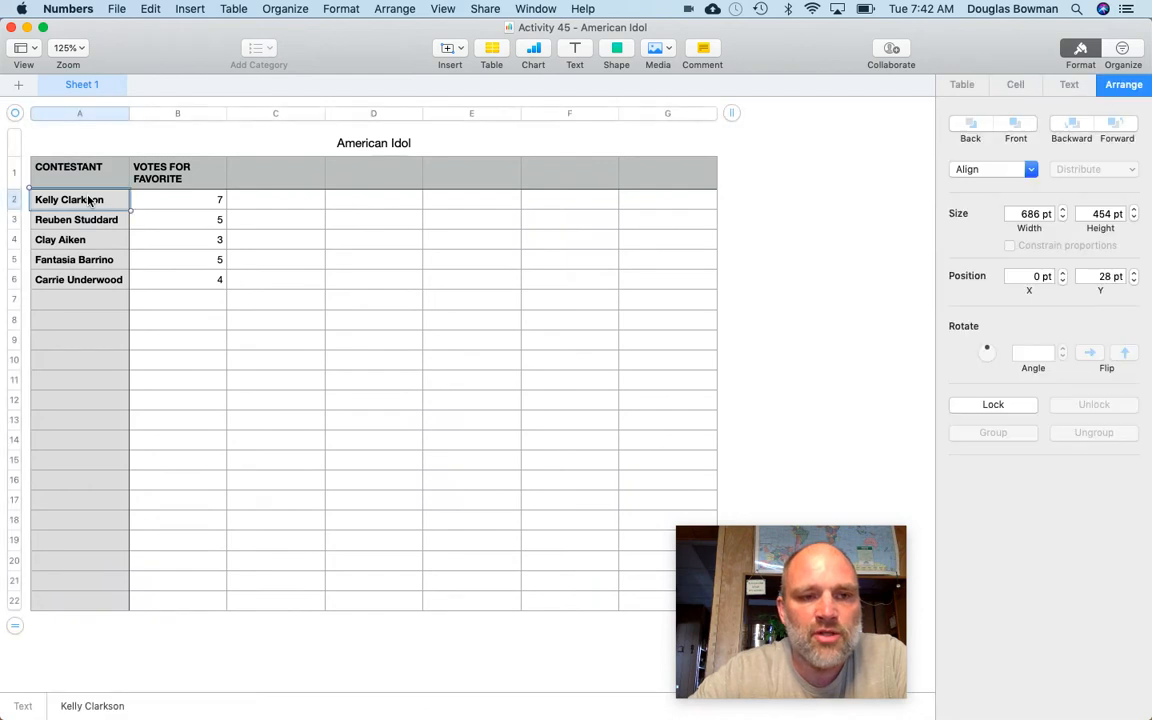
left_click_drag(122, 180, 200, 275)
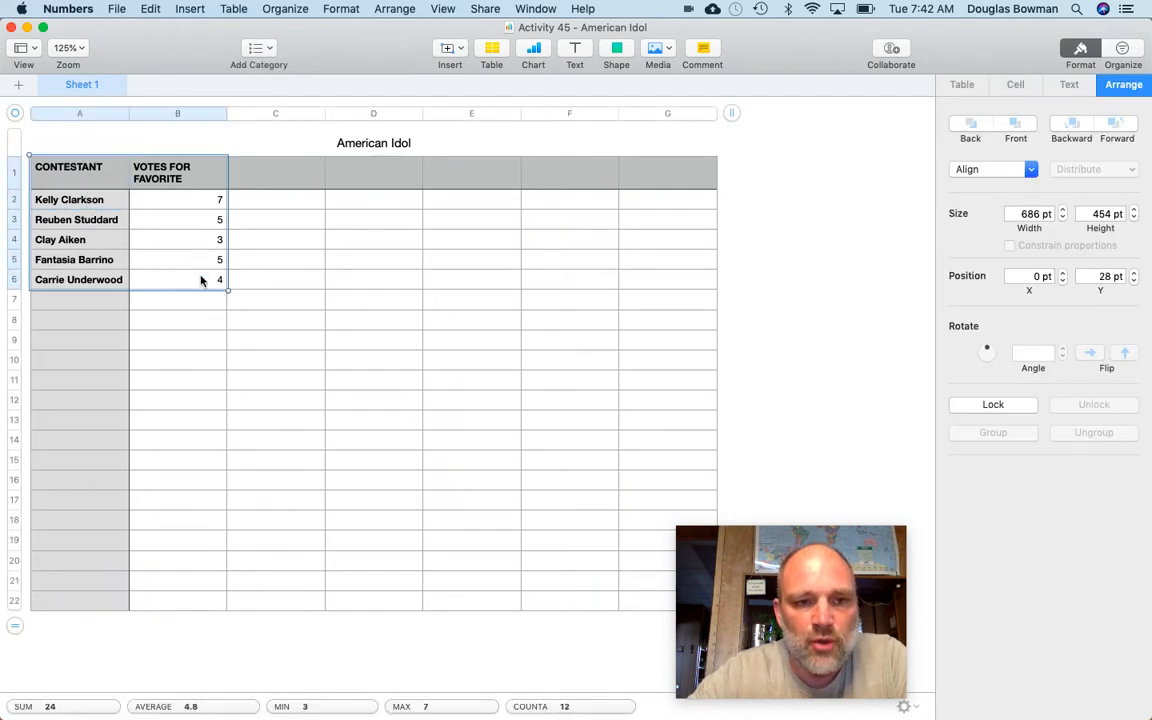
left_click(537, 49)
left_click(489, 317)
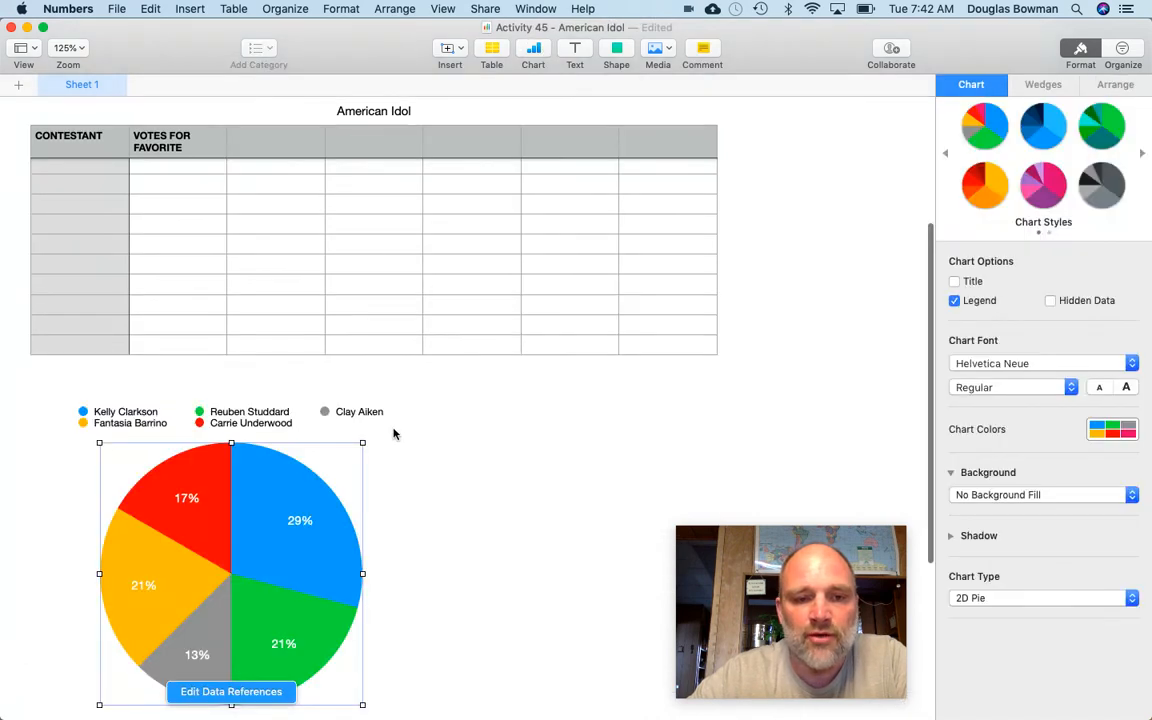
Check the pie chart against its source cells, and undo its insertion
scroll(394, 433, "up", 5)
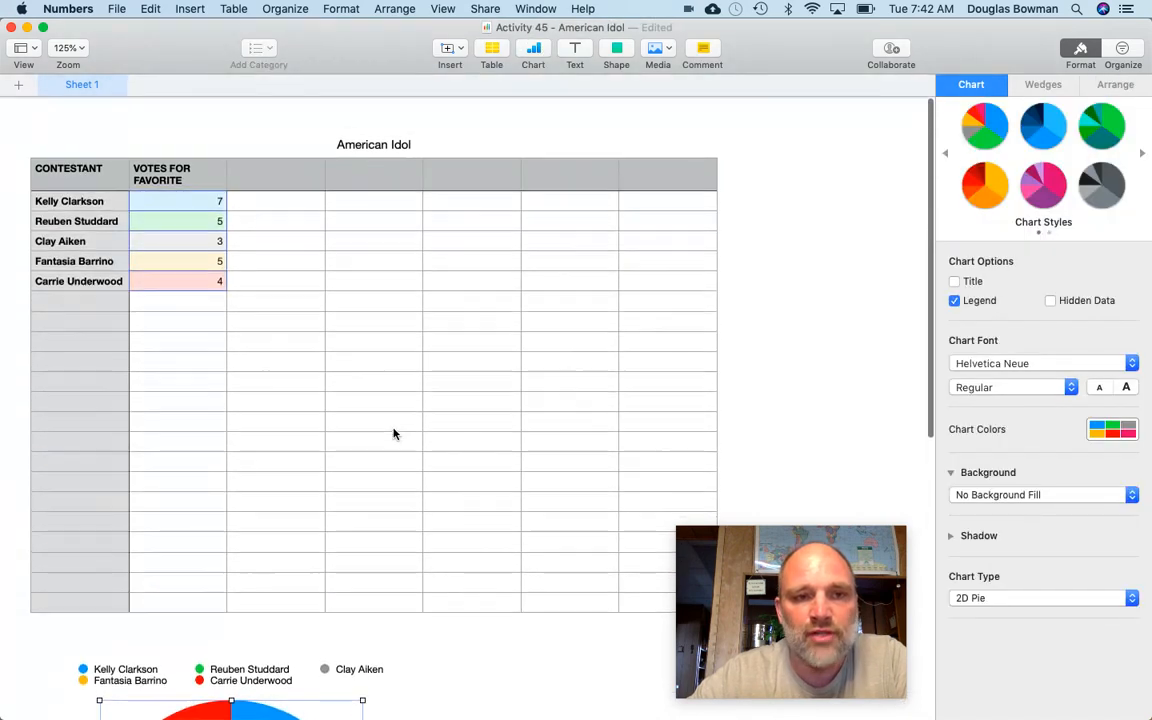
scroll(427, 411, "down", 5)
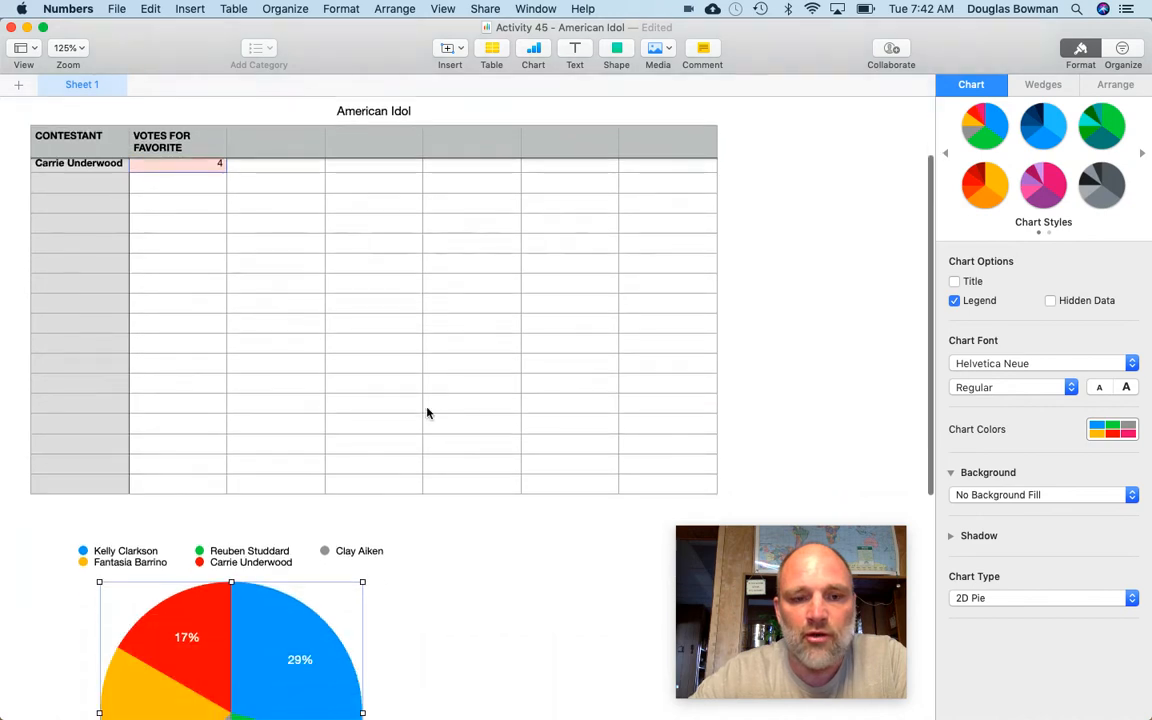
scroll(427, 411, "down", 2)
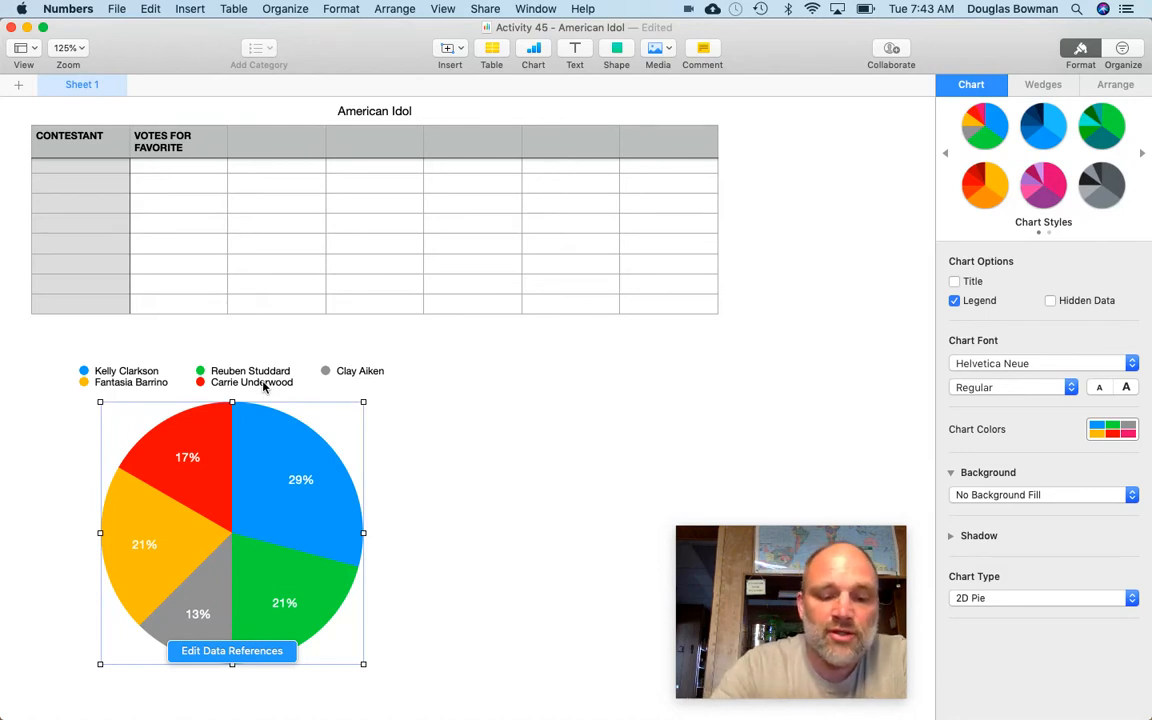
key("super+z")
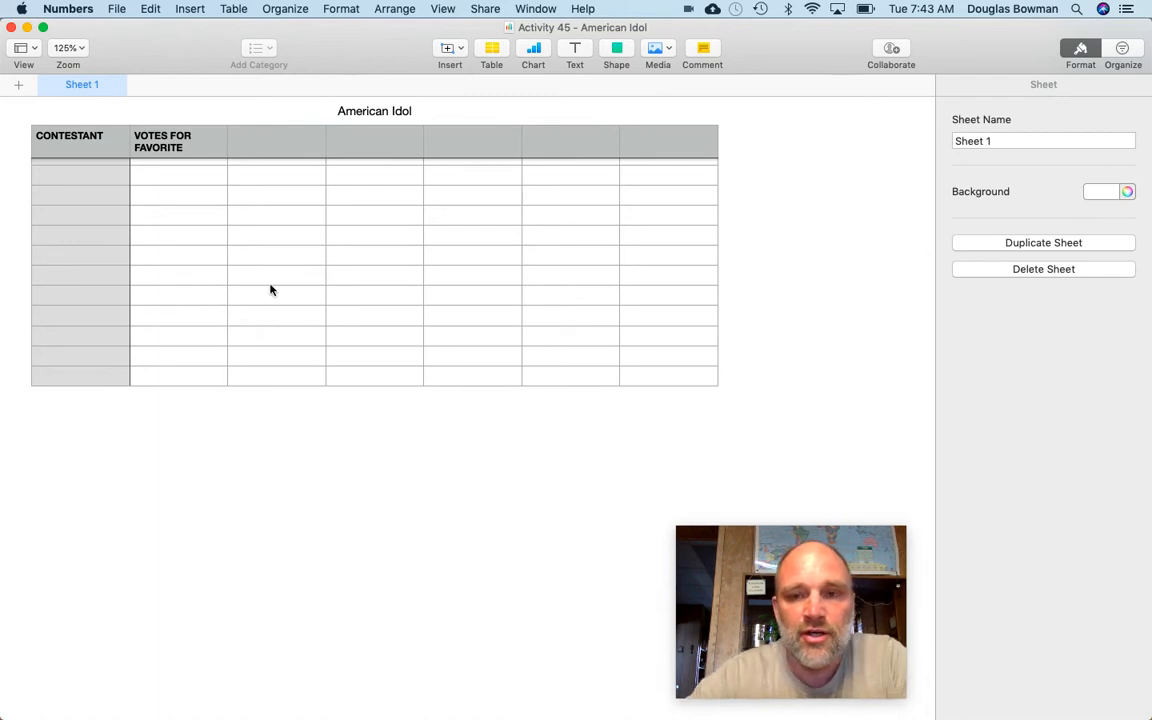
Delete the empty columns C through G from the American Idol table
scroll(270, 290, "up", 5)
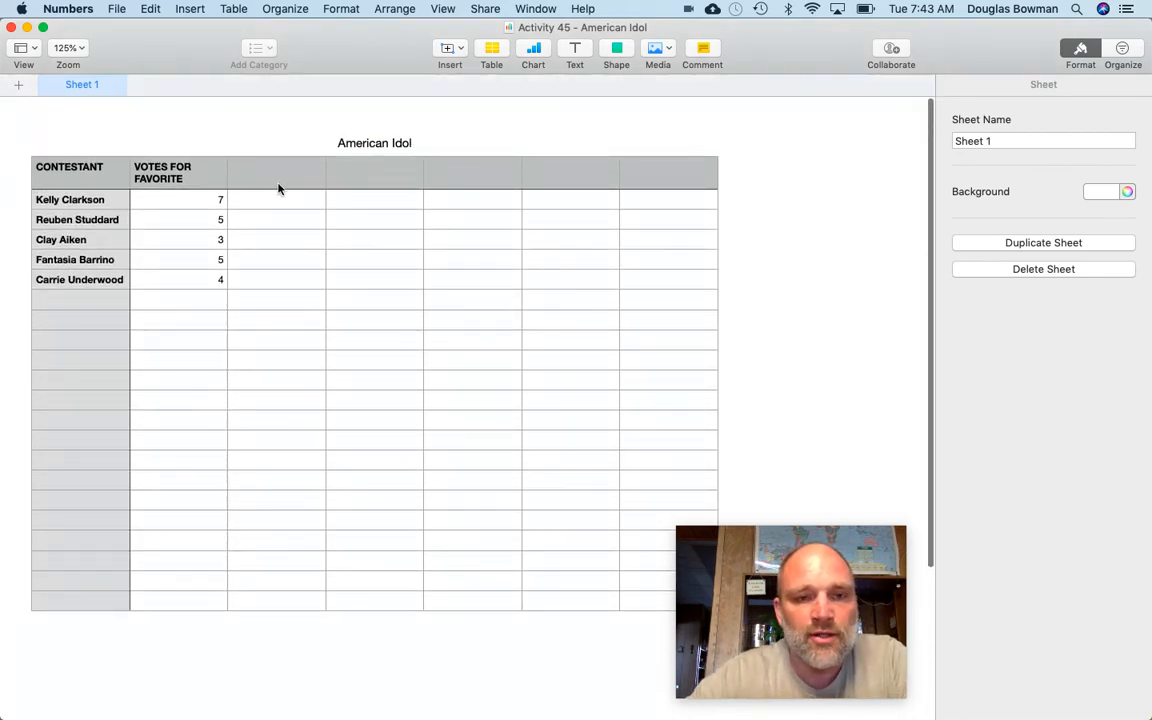
left_click(278, 186)
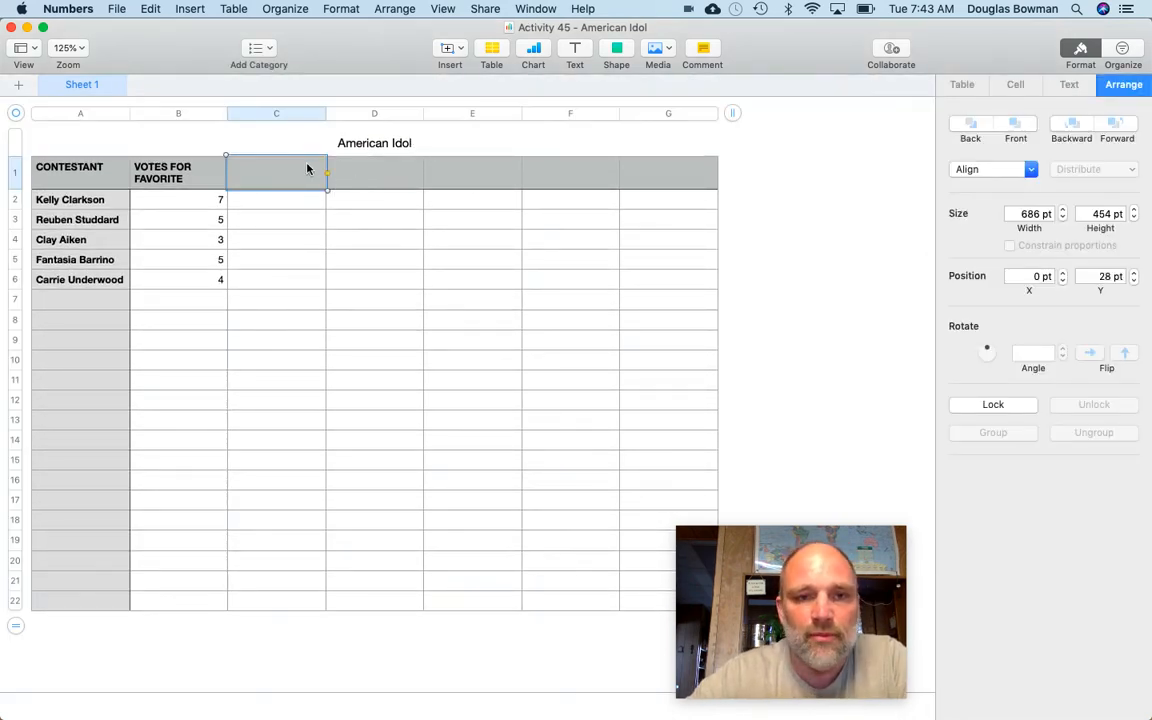
left_click_drag(293, 115, 656, 104)
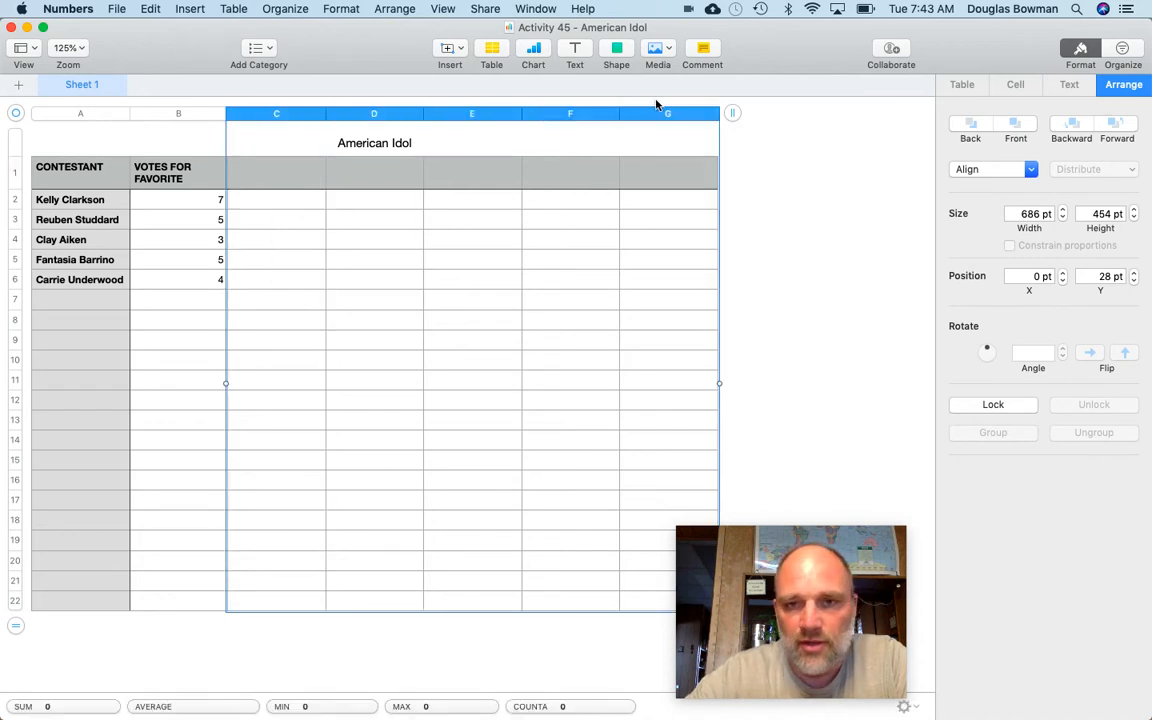
left_click(319, 117)
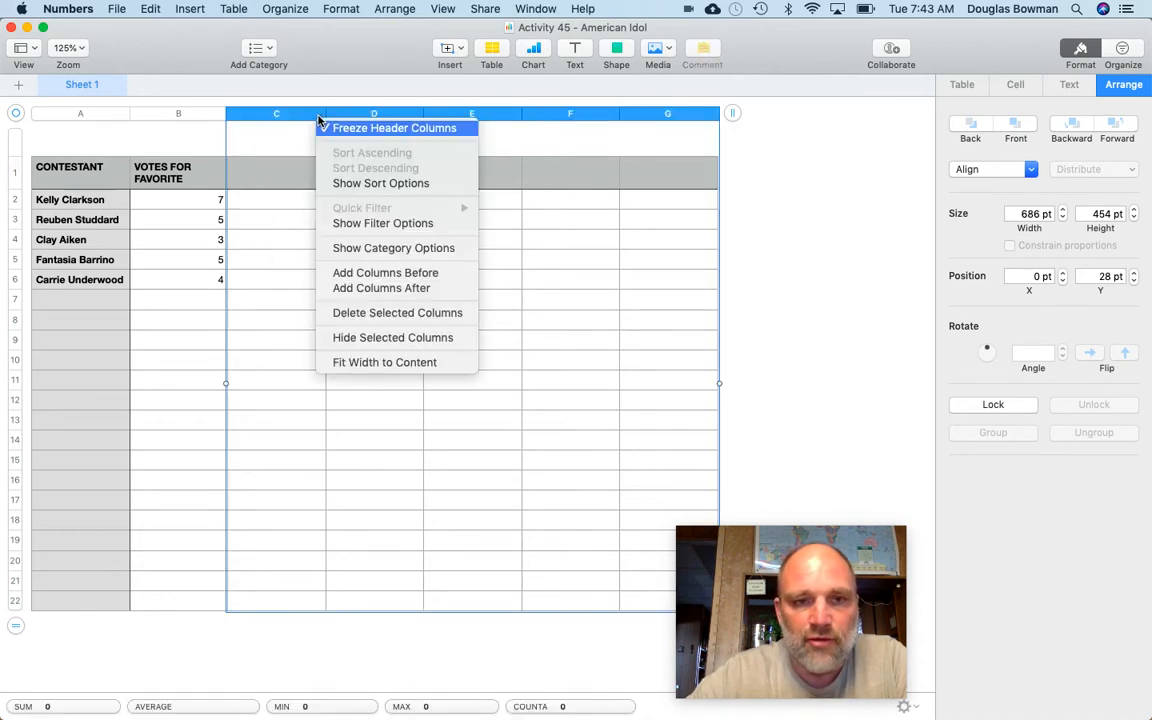
left_click(352, 312)
Delete the empty rows 7 through 22 from the American Idol table
left_click_drag(15, 306, 41, 613)
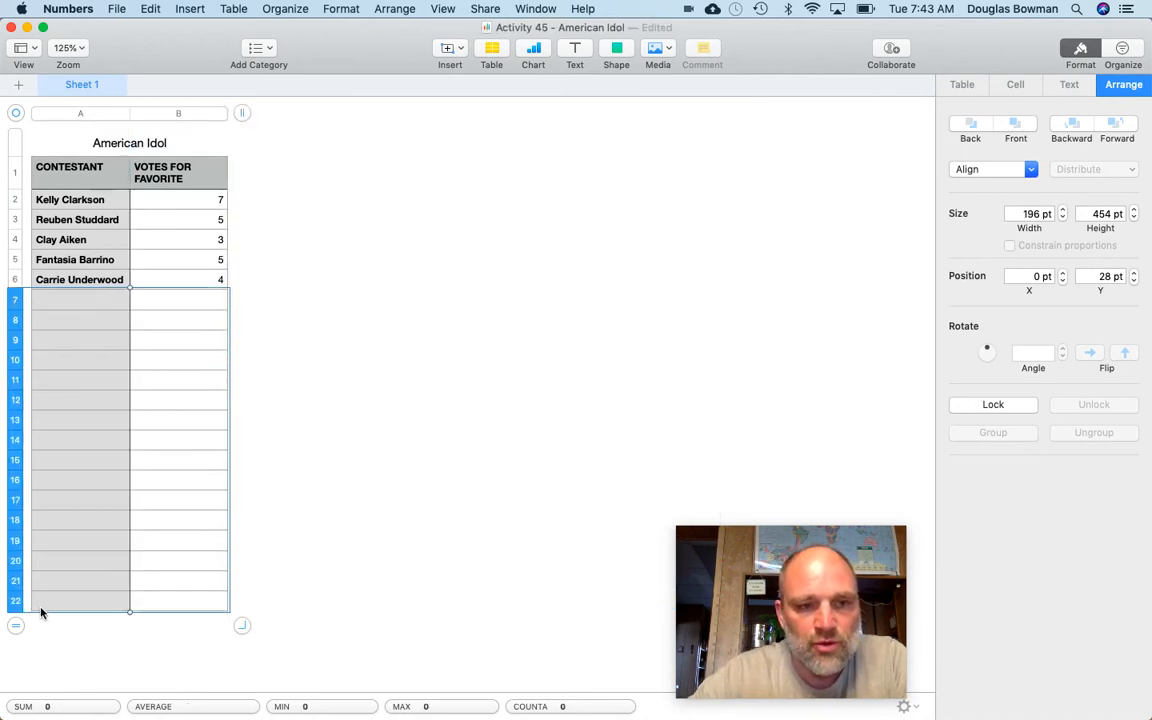
right_click(25, 304)
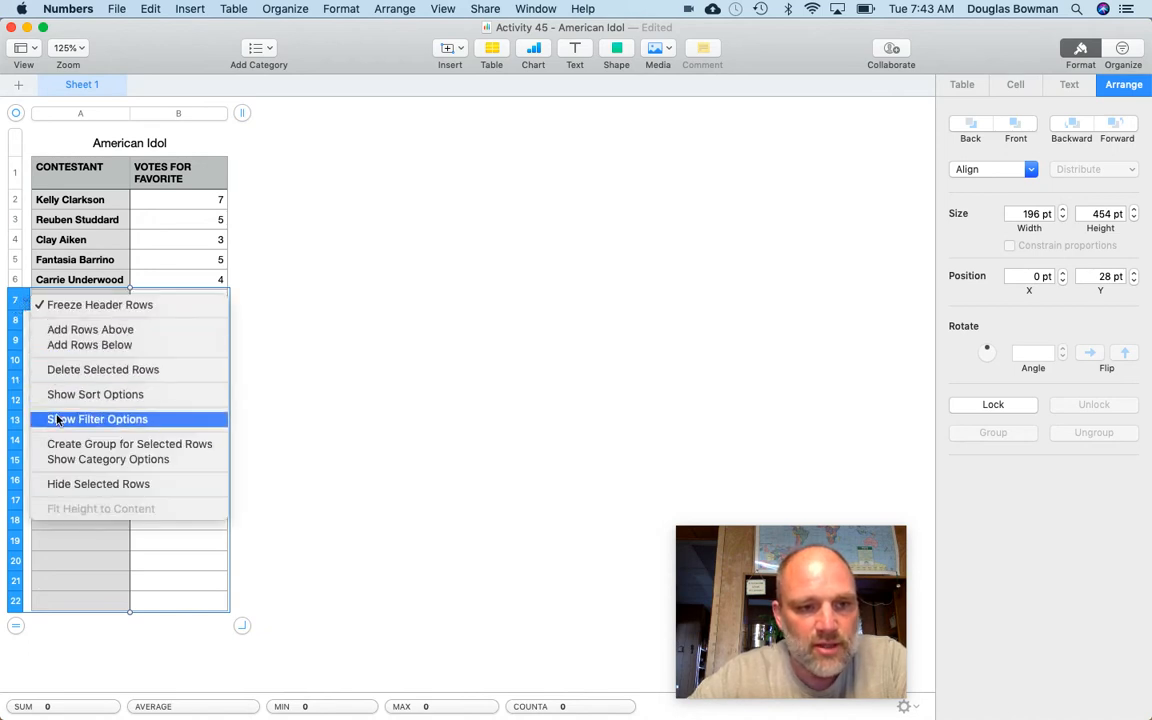
left_click(87, 370)
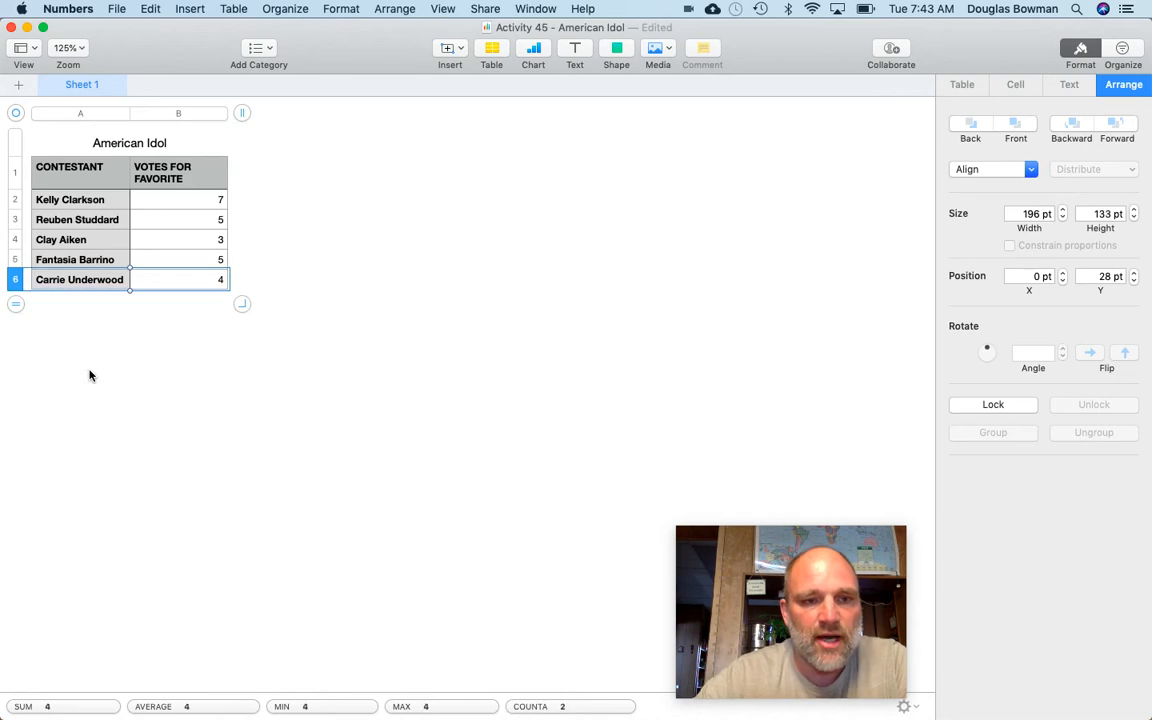
left_click(350, 312)
Insert a 2D pie chart based on the whole trimmed American Idol table
left_click(141, 226)
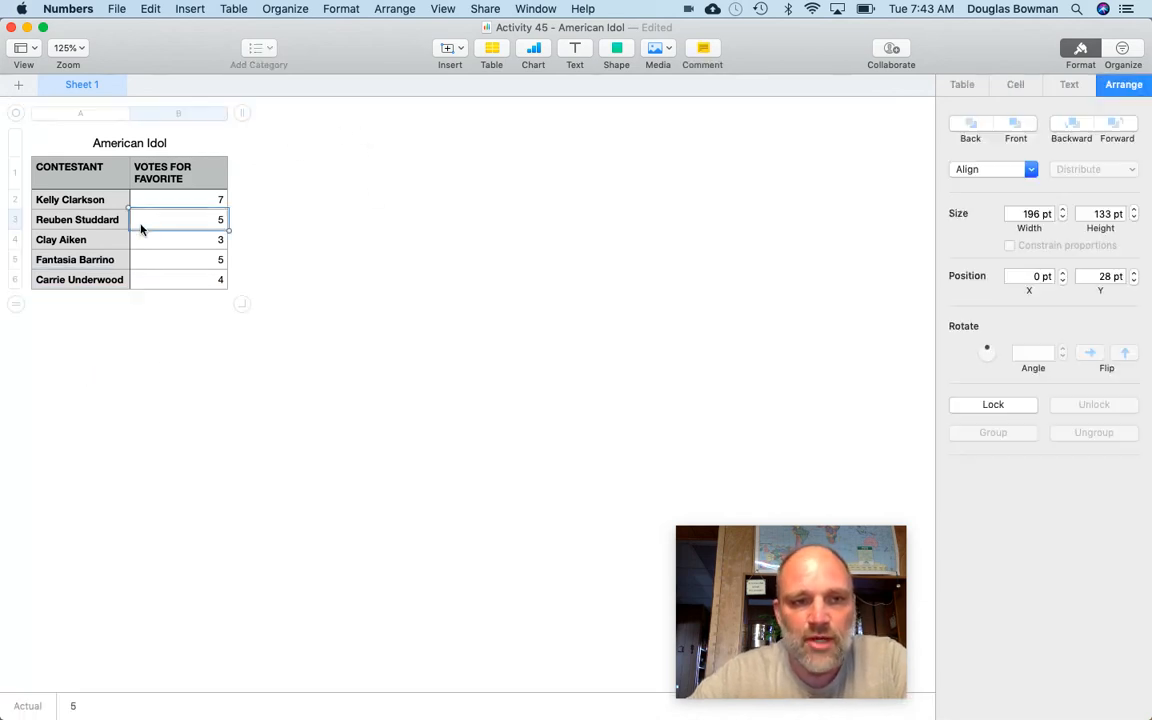
left_click(16, 114)
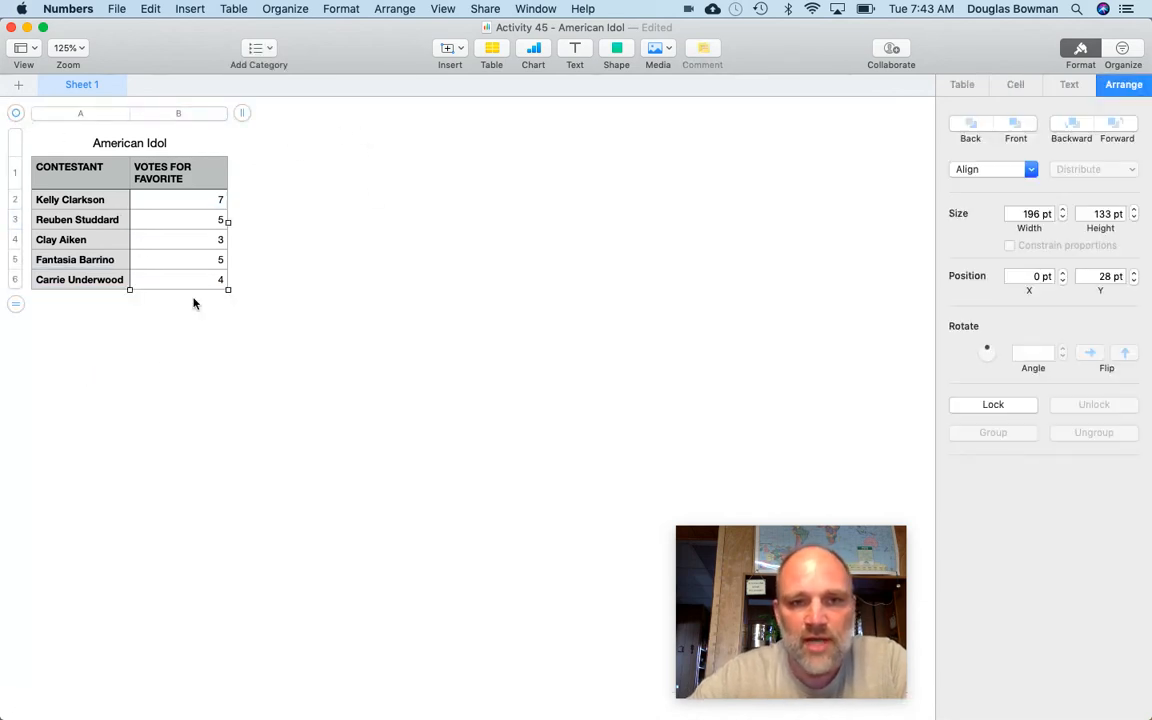
left_click(535, 55)
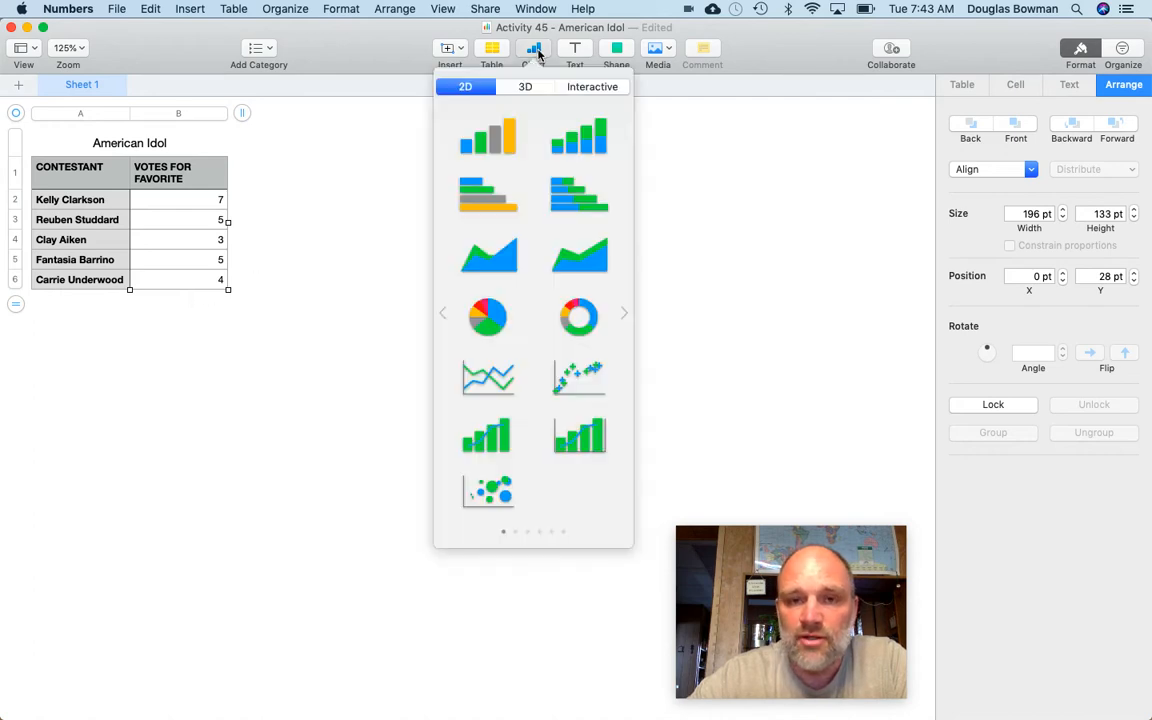
left_click(492, 316)
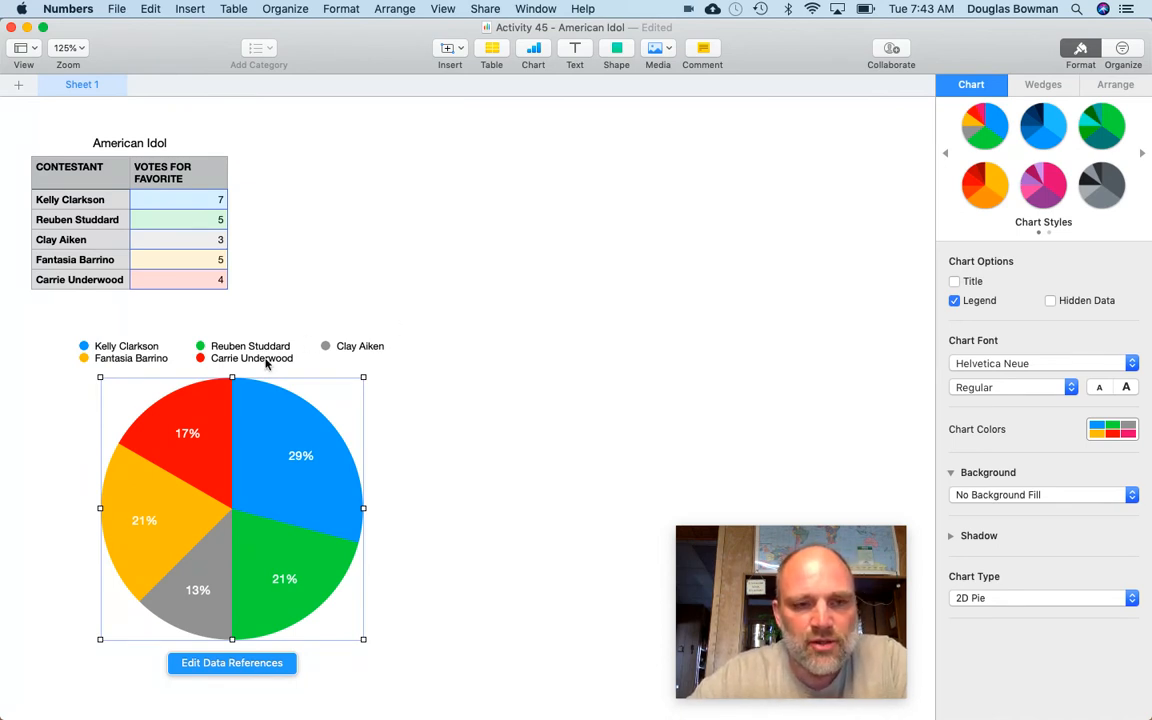
Move the chart legend to the right of the pie and narrow it to a single column of contestants
left_click(229, 349)
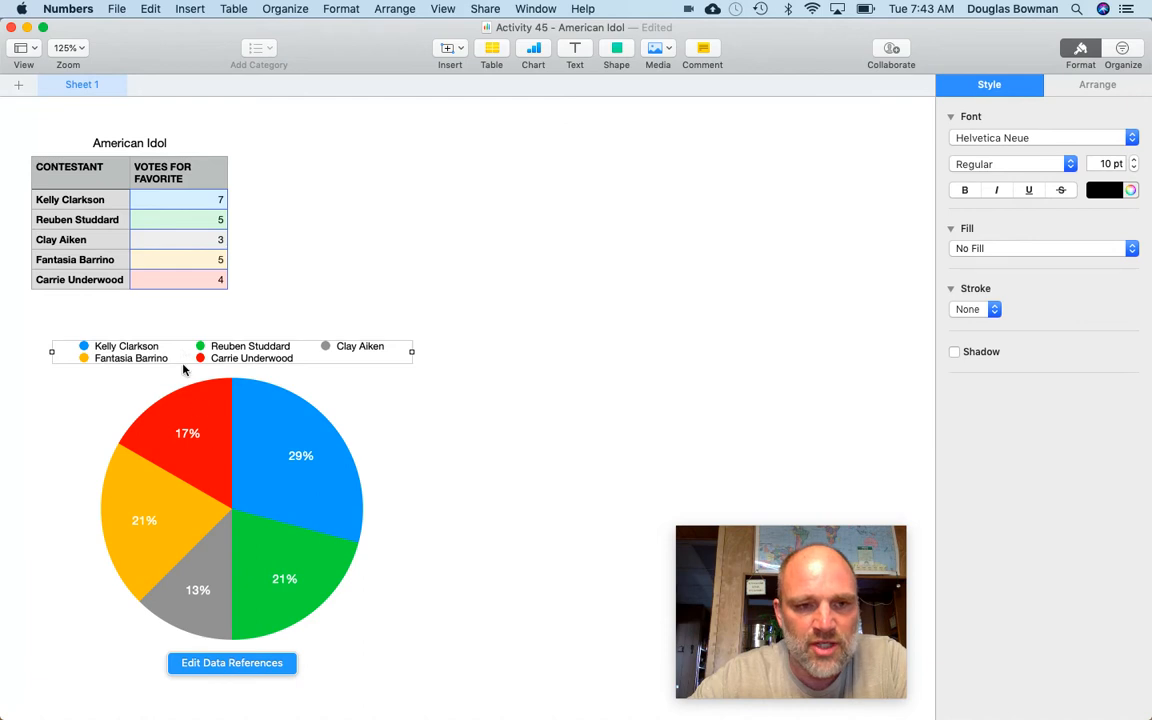
left_click_drag(182, 350, 500, 442)
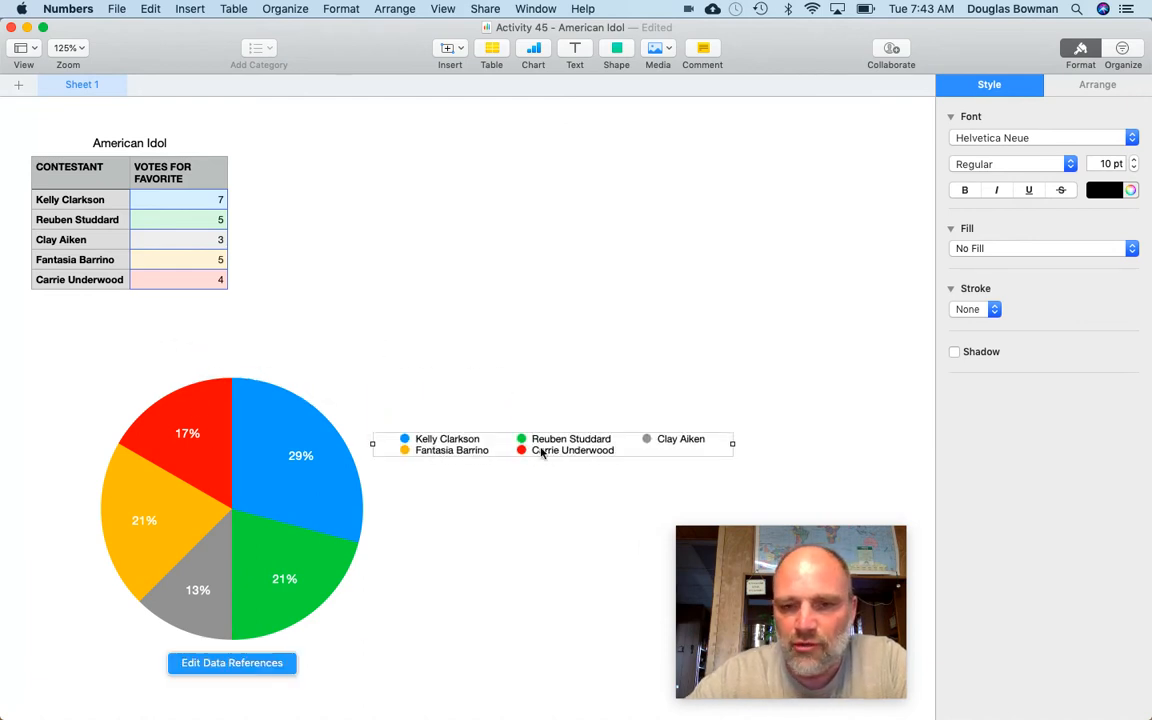
left_click_drag(733, 447, 553, 538)
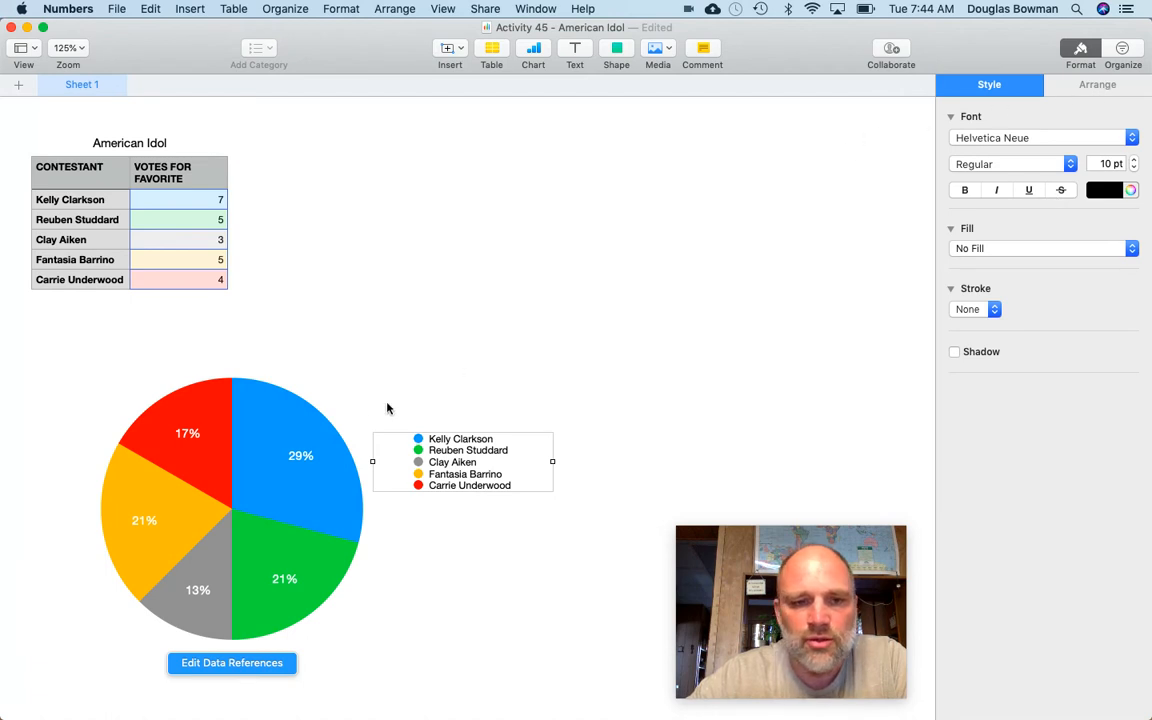
Add a title to the pie chart reading "American Idol Favorites"
left_click(312, 385)
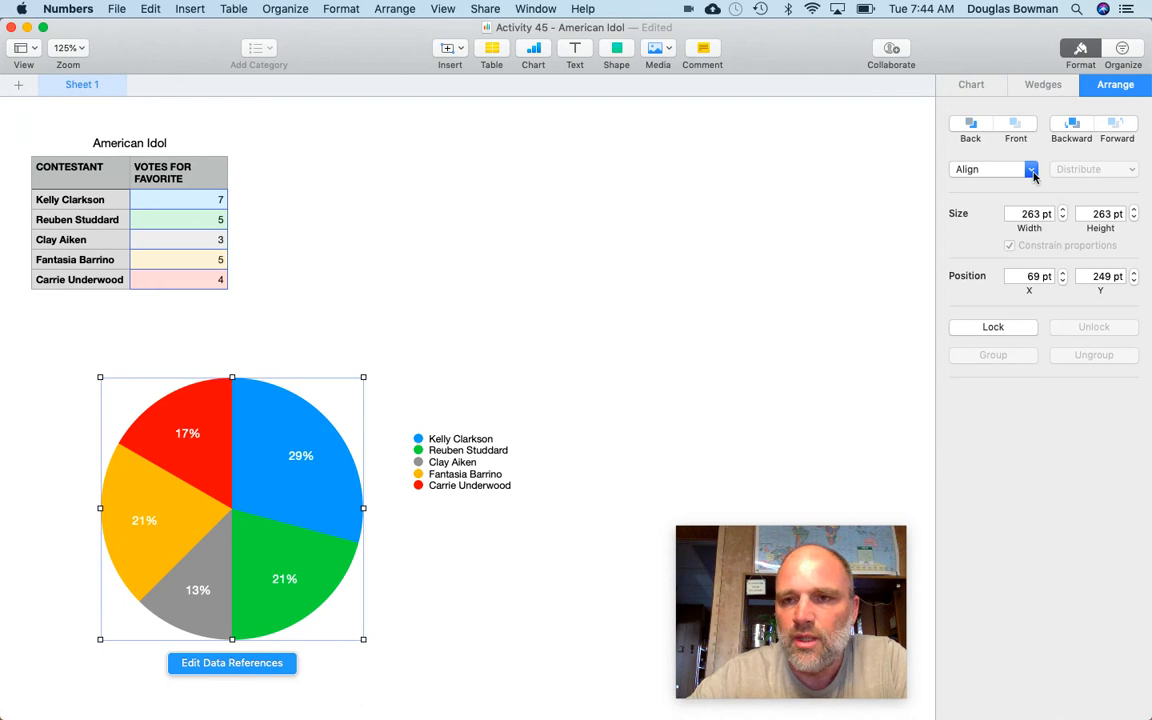
left_click(976, 86)
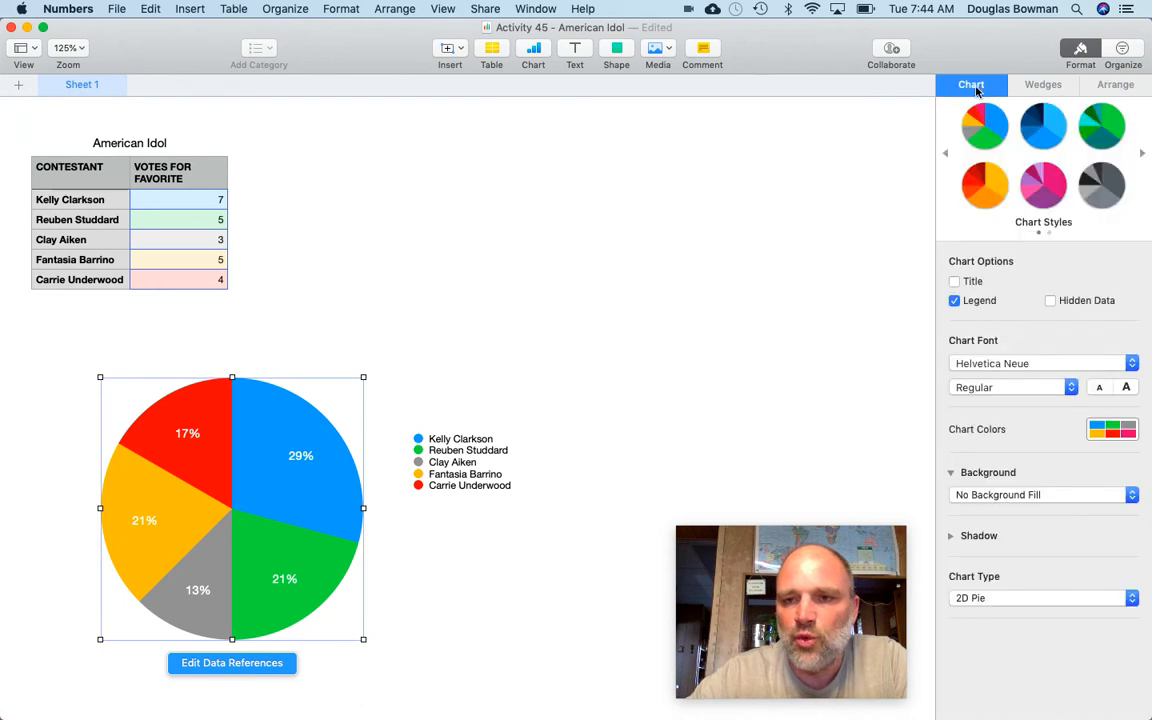
left_click(955, 282)
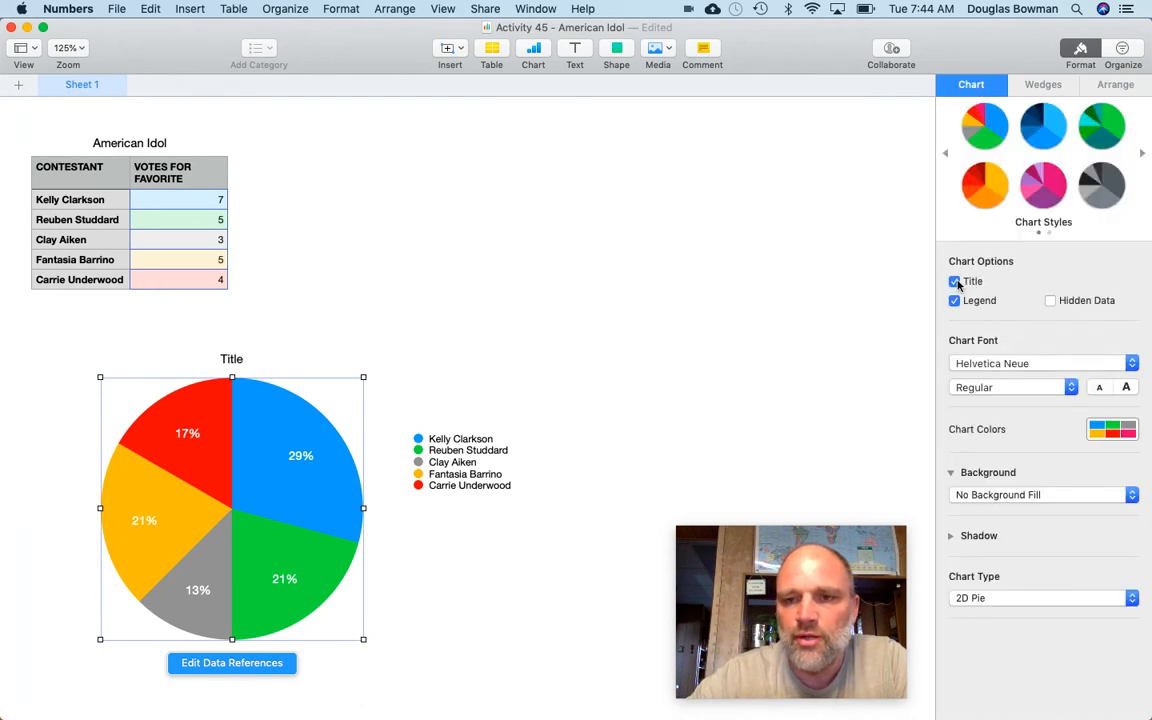
double_click(228, 363)
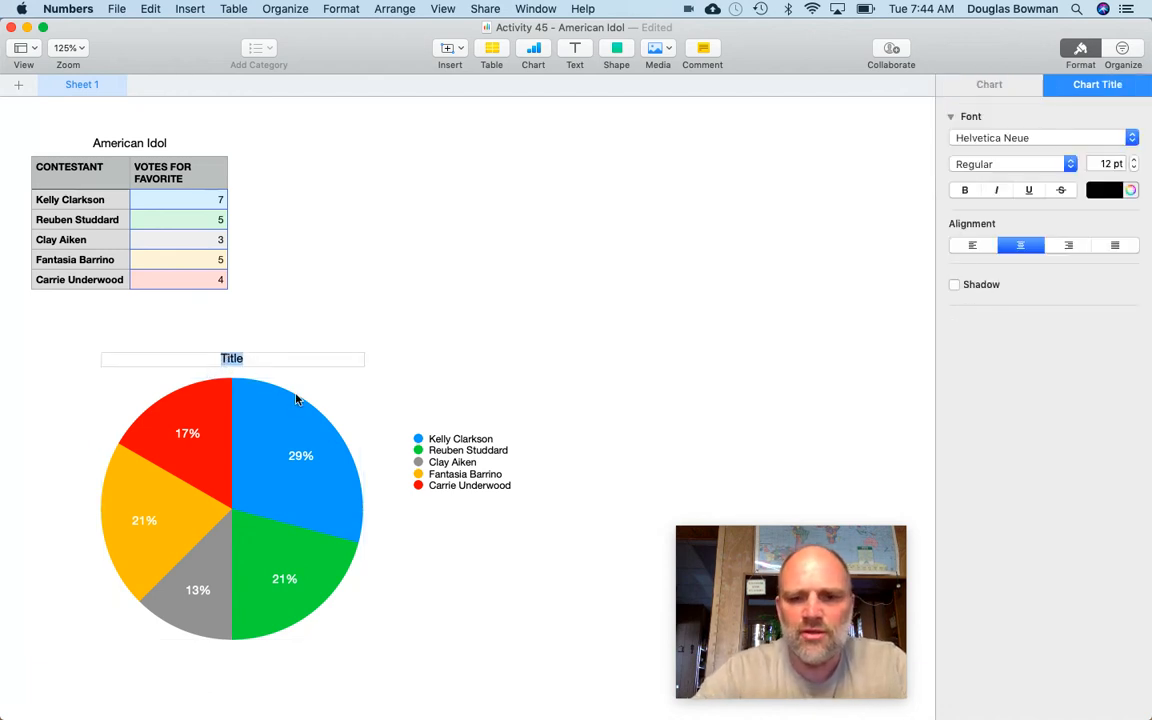
type("America")
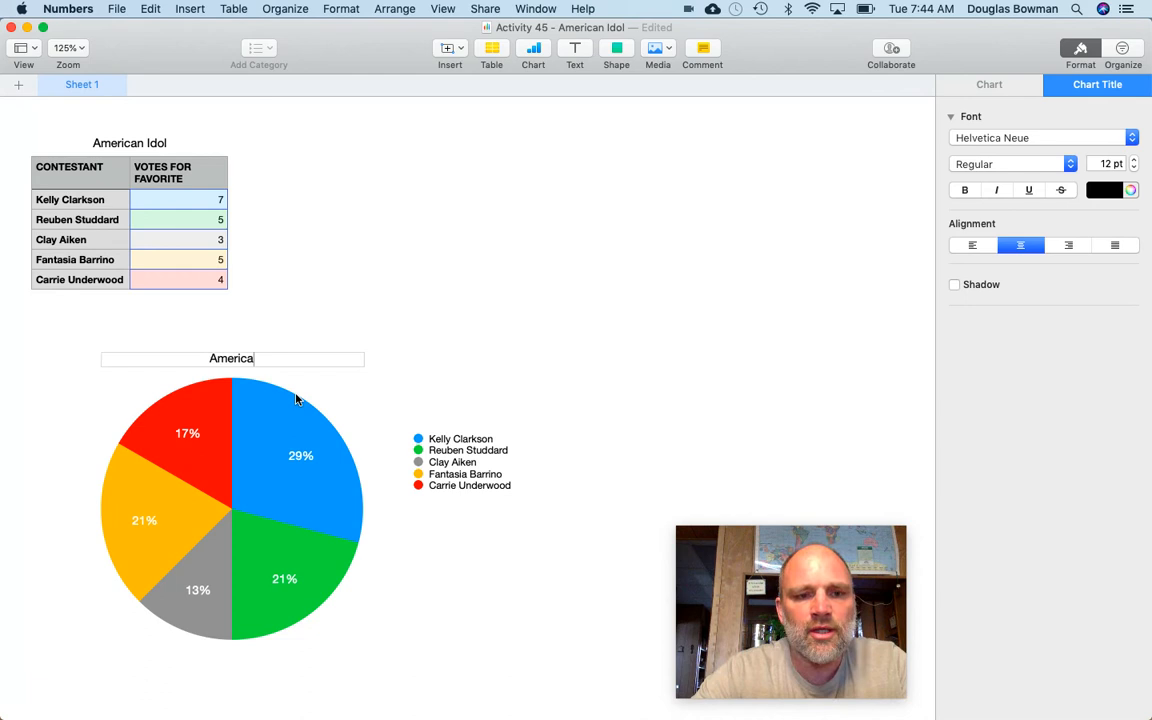
type("n Idol ")
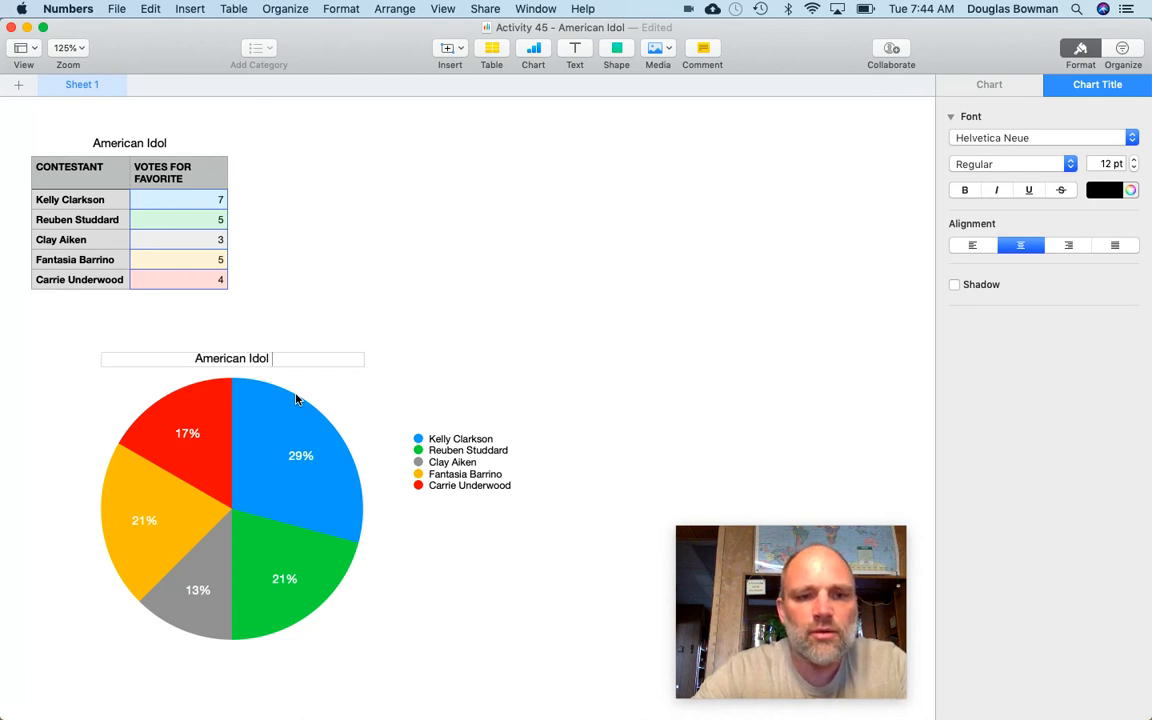
type("Favo")
type("riti")
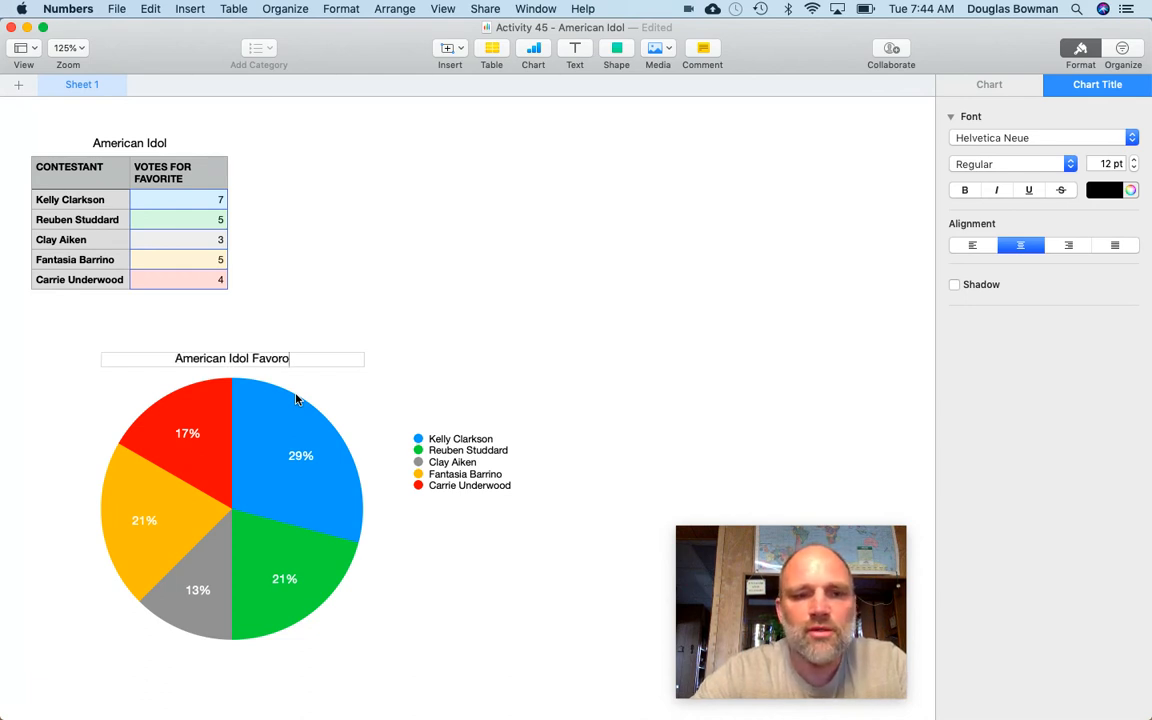
key("BackSpace")
type("es")
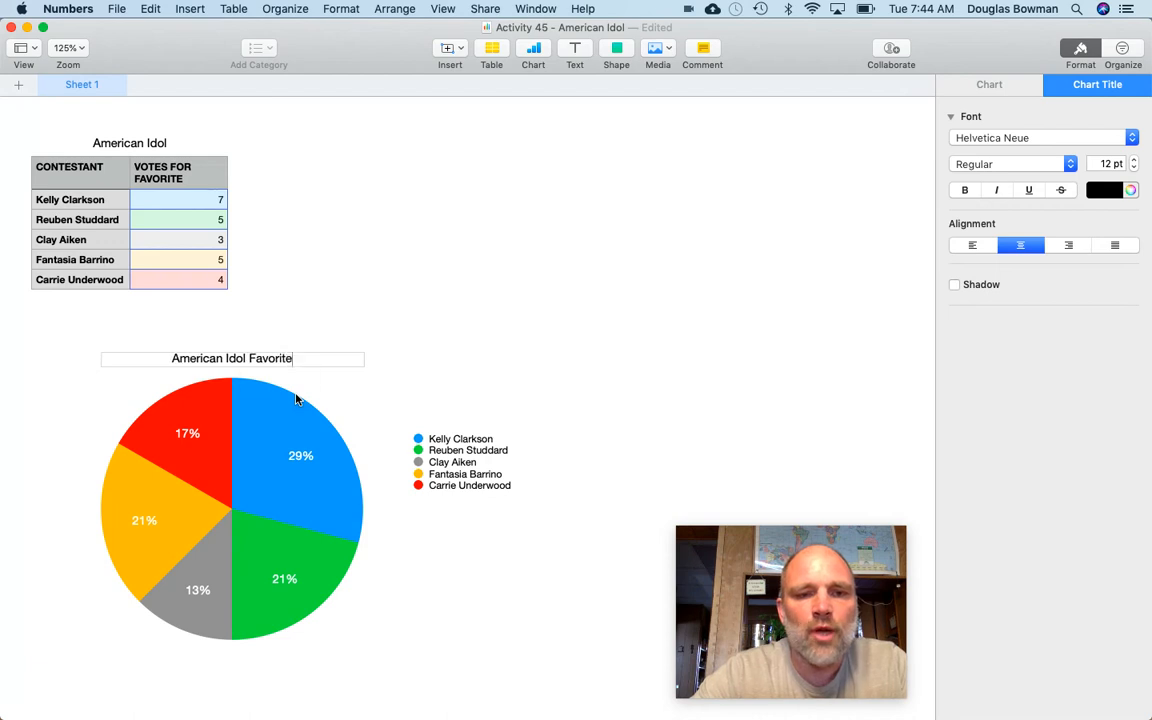
left_click(359, 431)
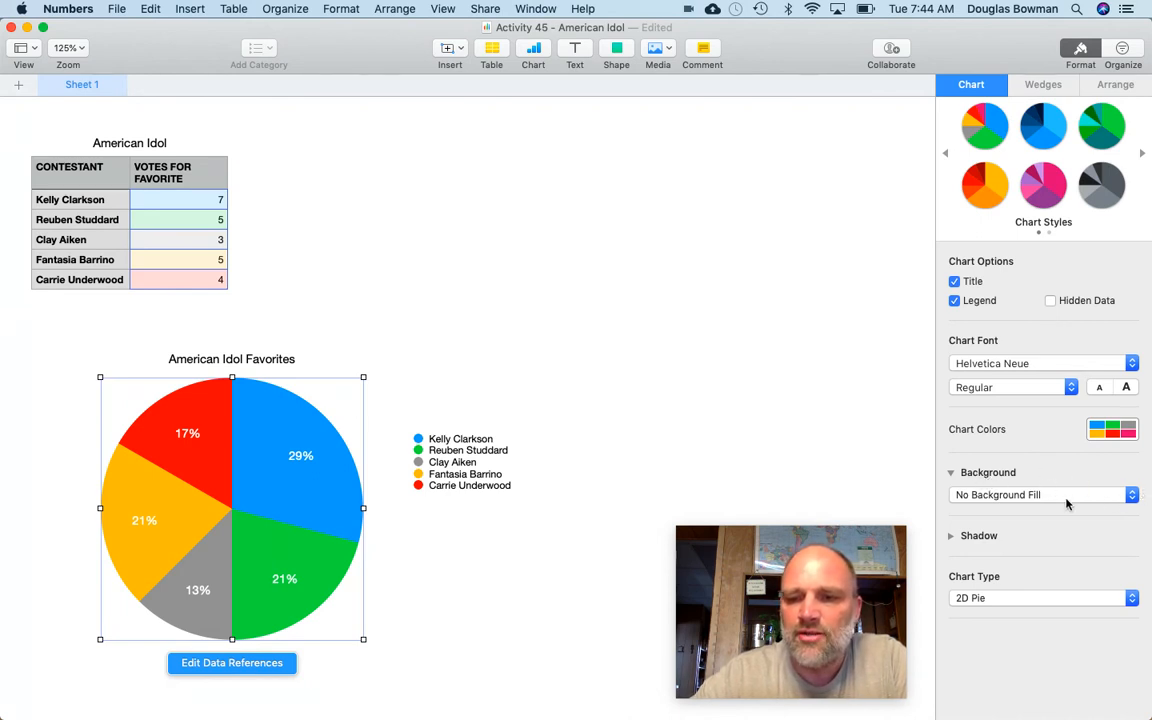
Give the pie chart's background a color fill in light peach
left_click(1127, 497)
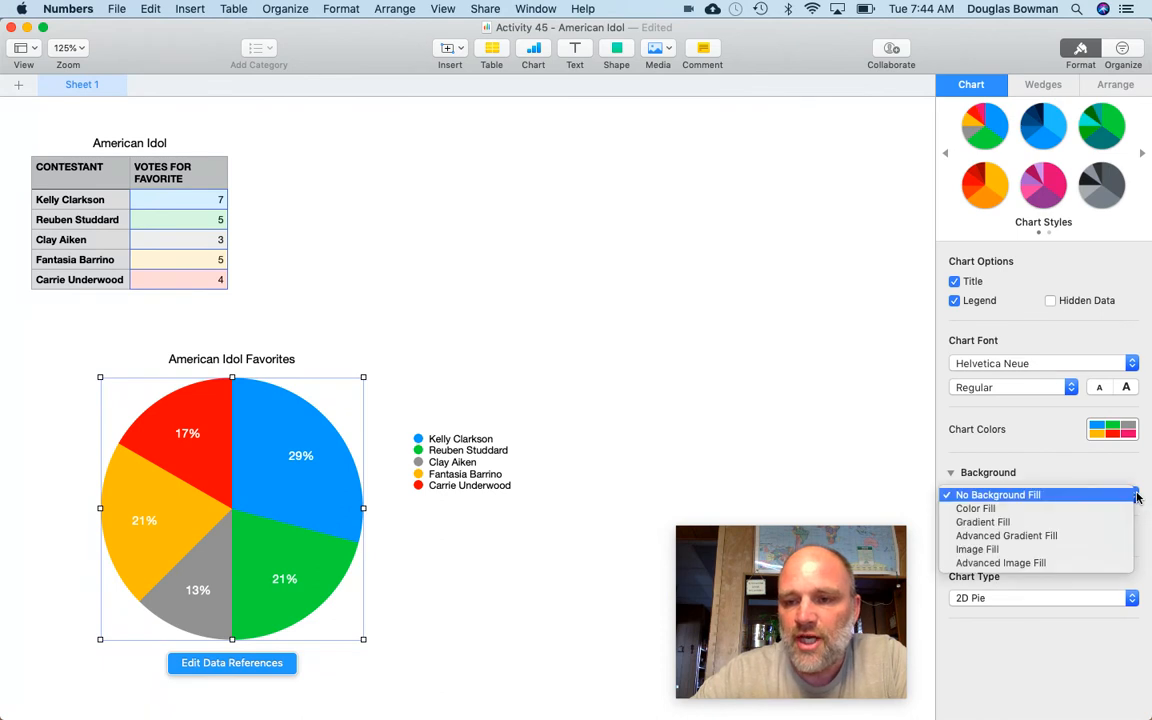
left_click(1005, 512)
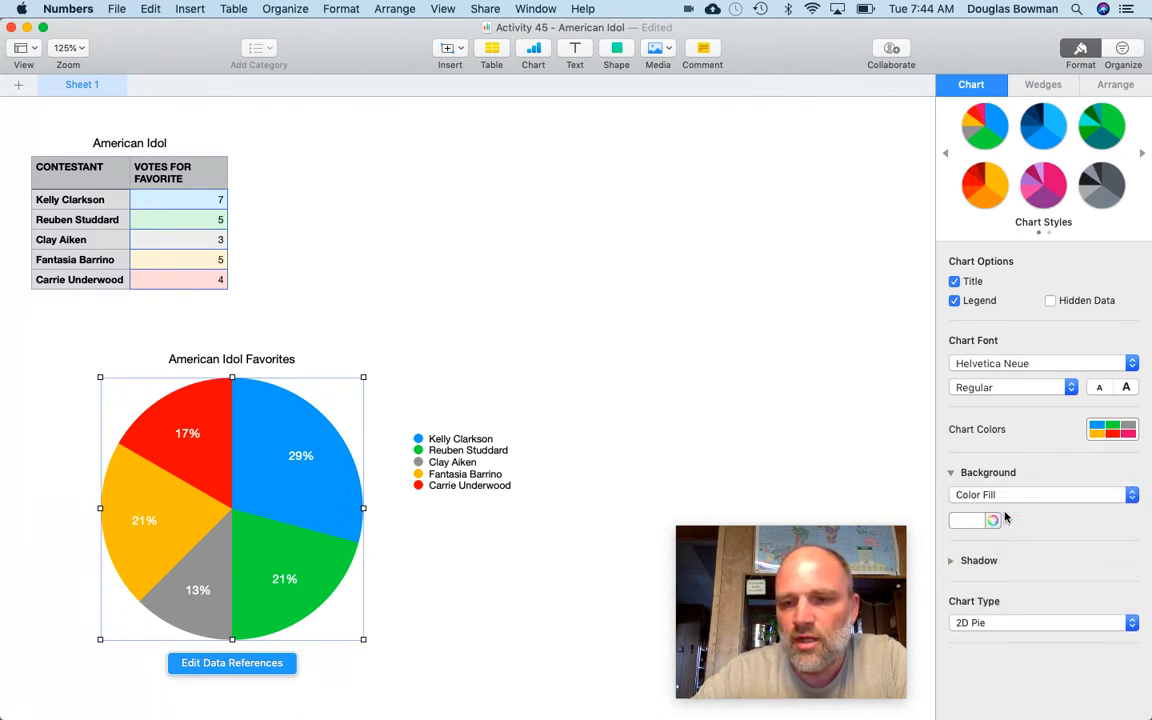
left_click(965, 521)
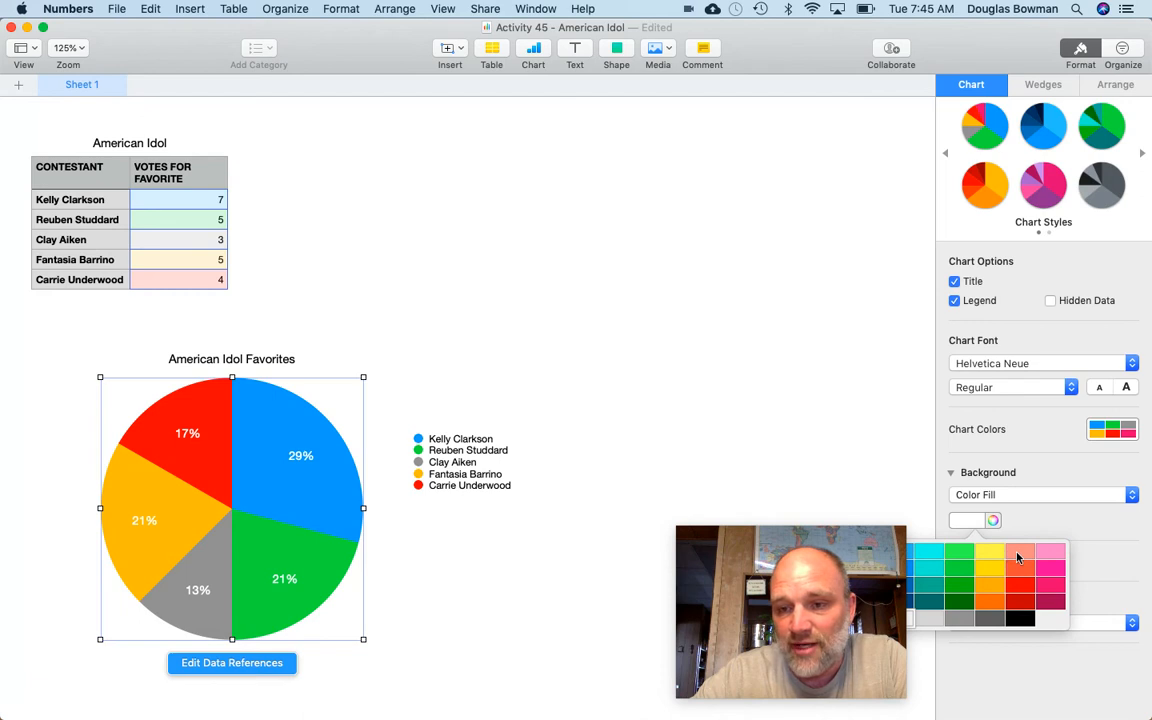
left_click(1017, 557)
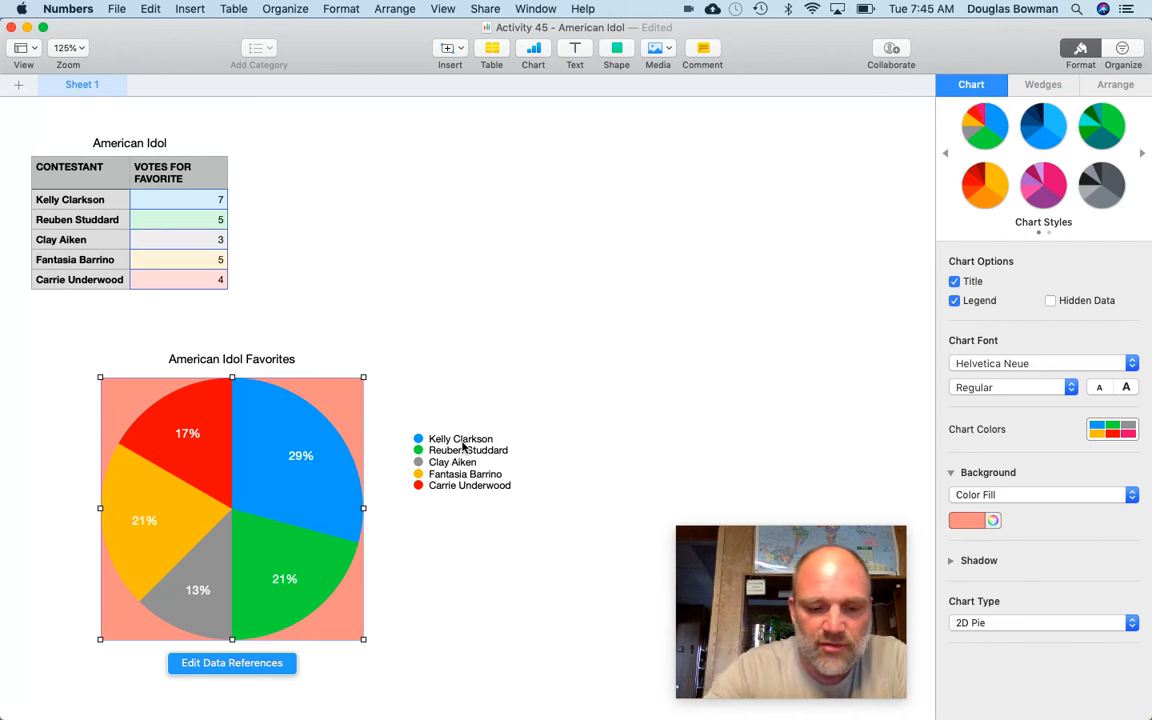
Check the required wedge colors in Lesson 45.pdf in Preview, return to Numbers and fill the Kelly Clarkson wedge with dark magenta-purple
key("super+Tab")
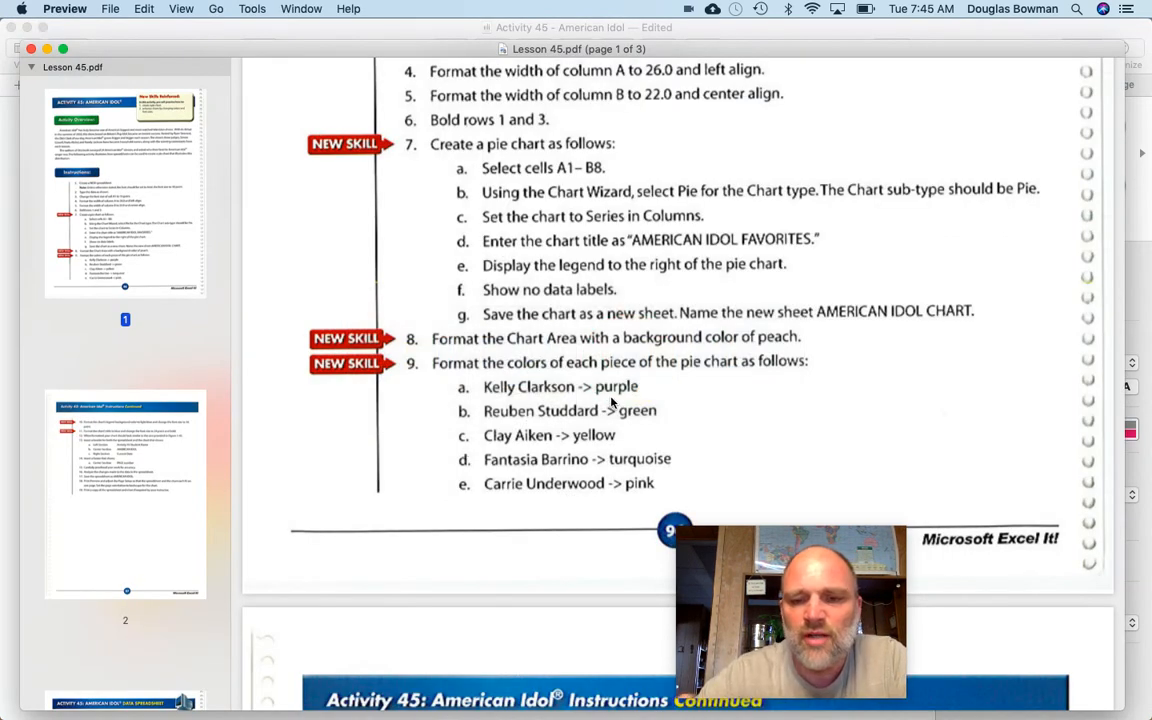
key("super+Tab")
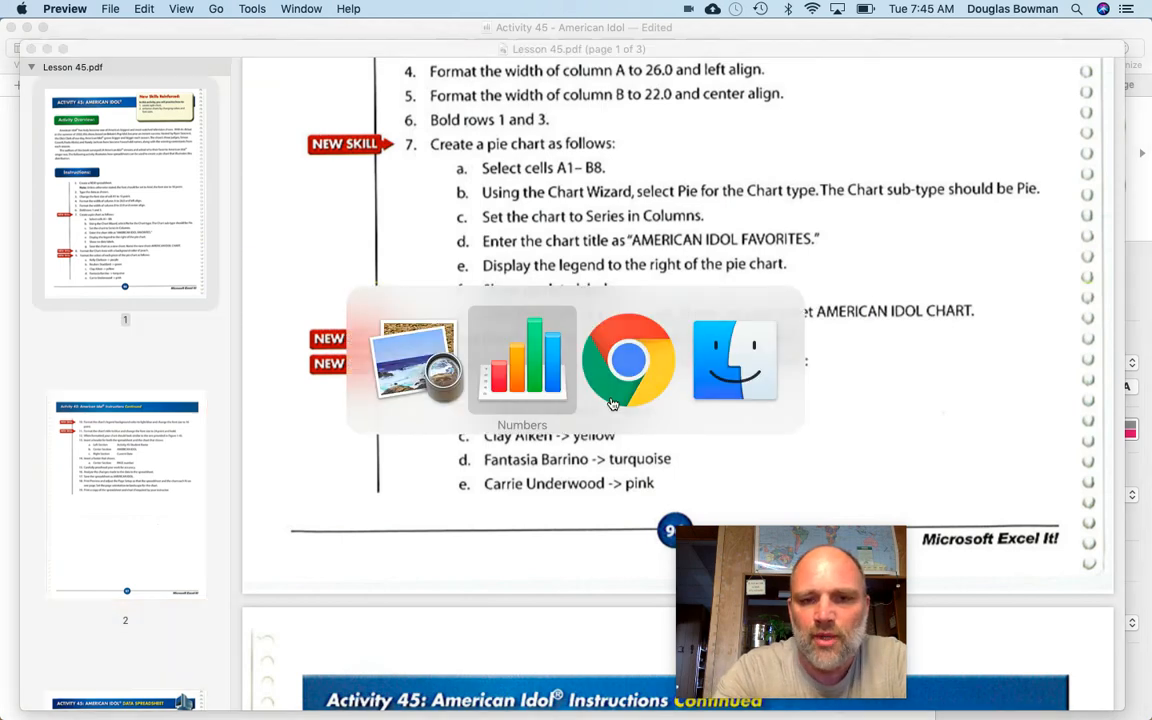
left_click(319, 486)
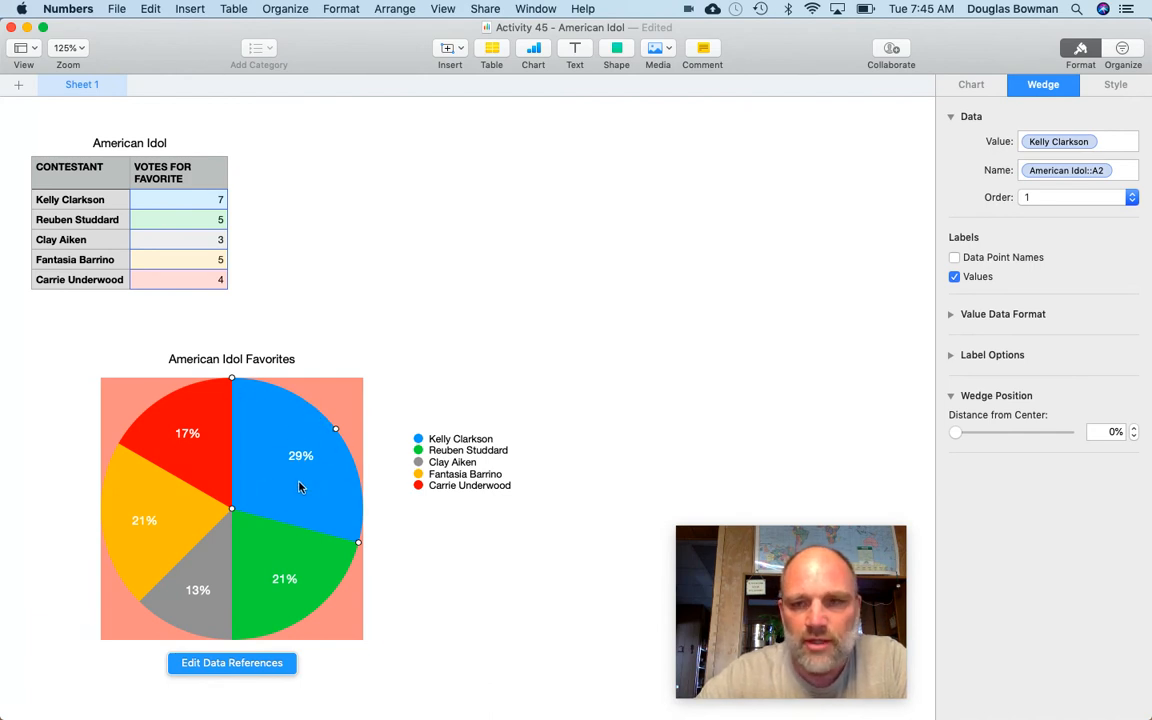
left_click(1116, 85)
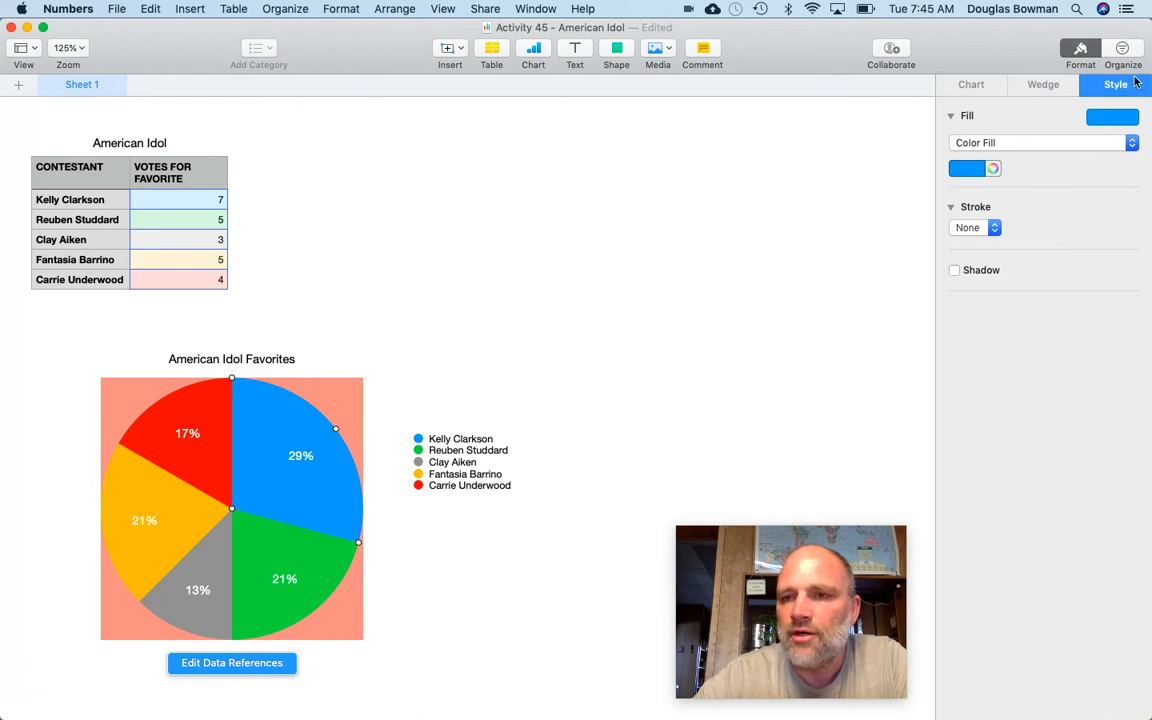
left_click(969, 172)
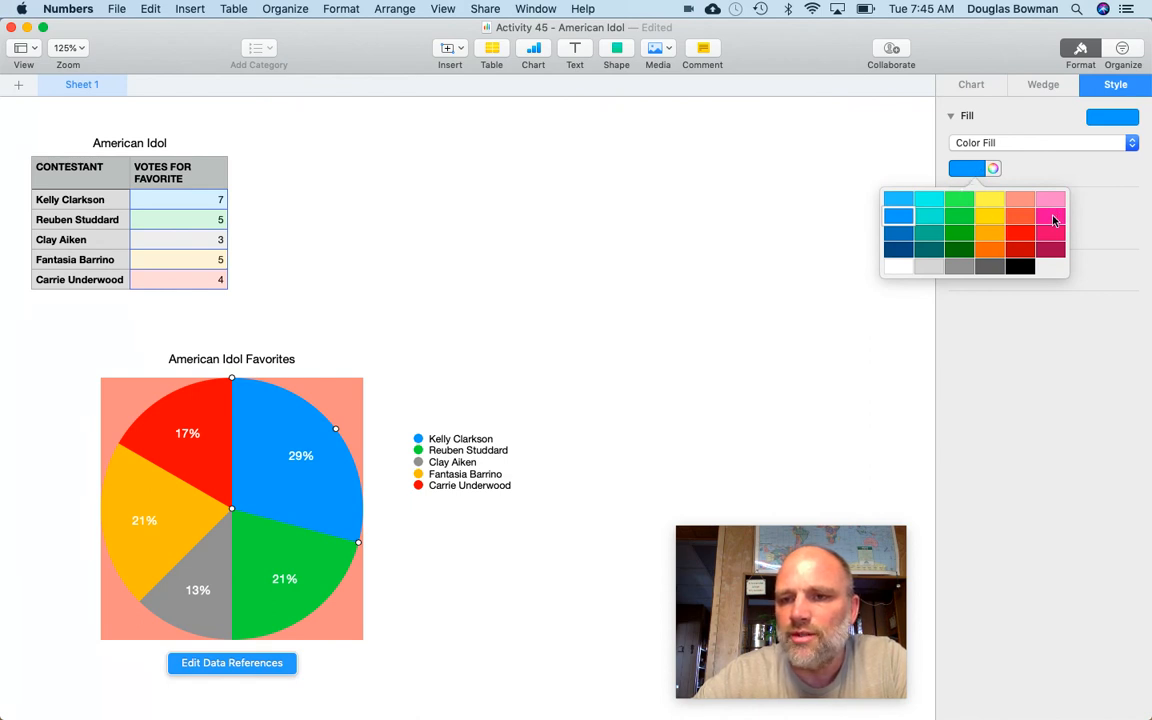
left_click(1051, 250)
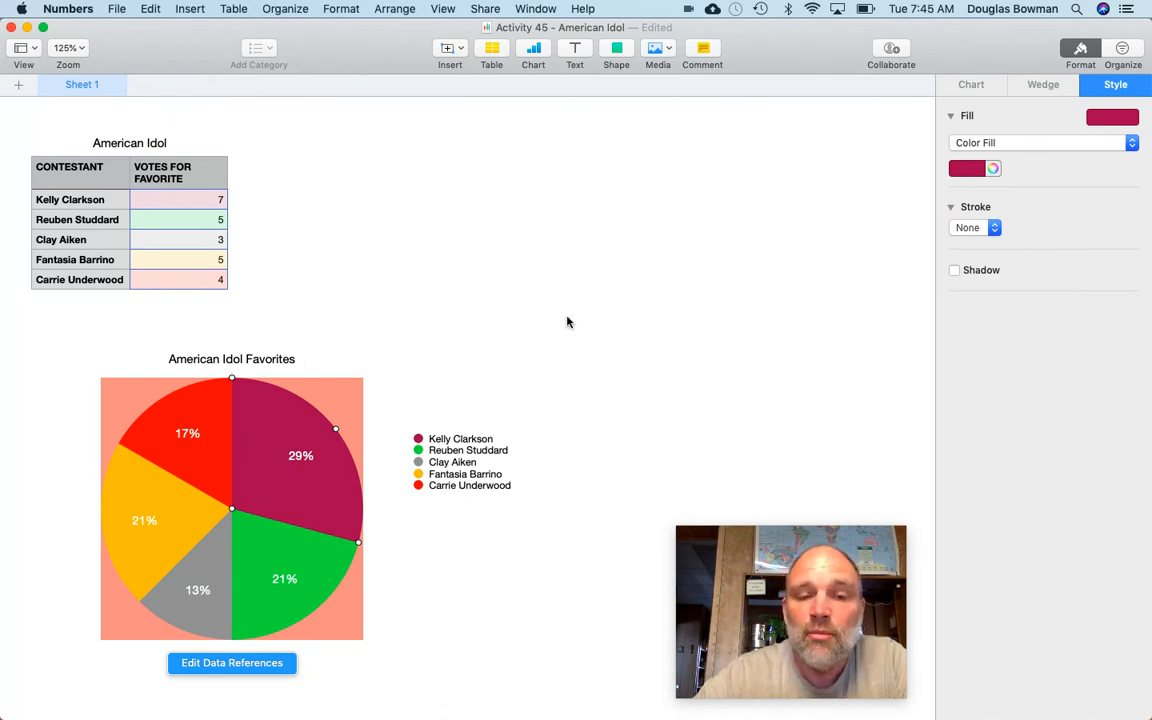
left_click(292, 566)
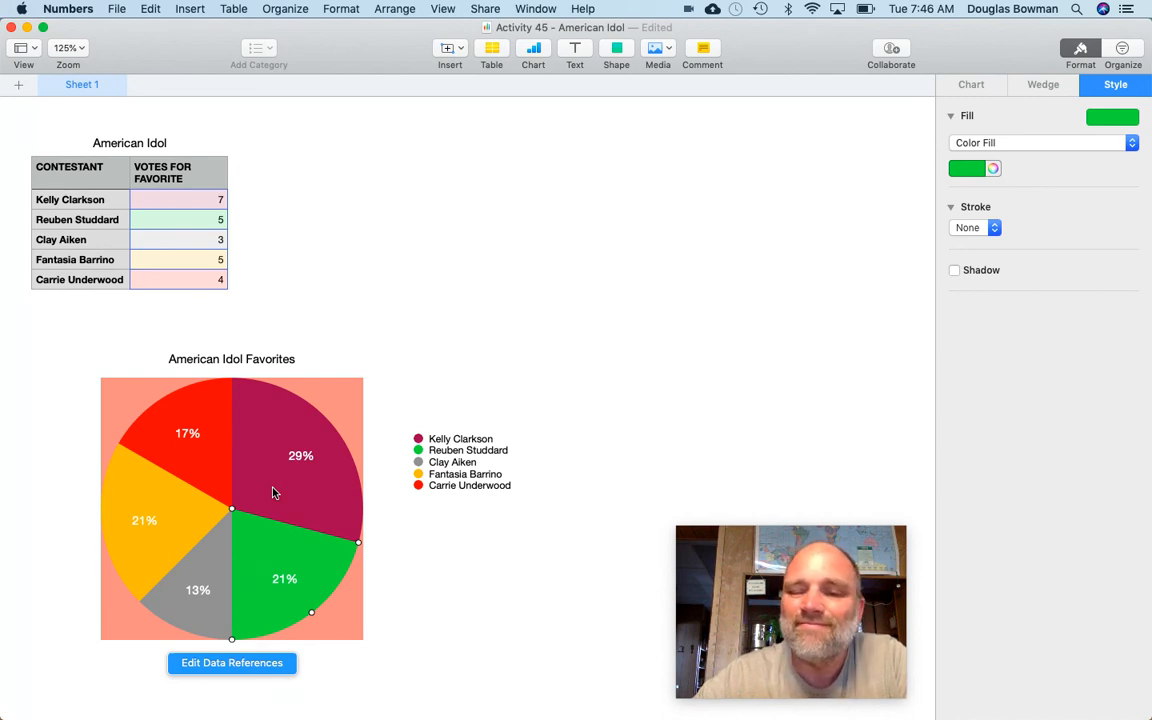
key("super+Tab")
key("super+Tab")
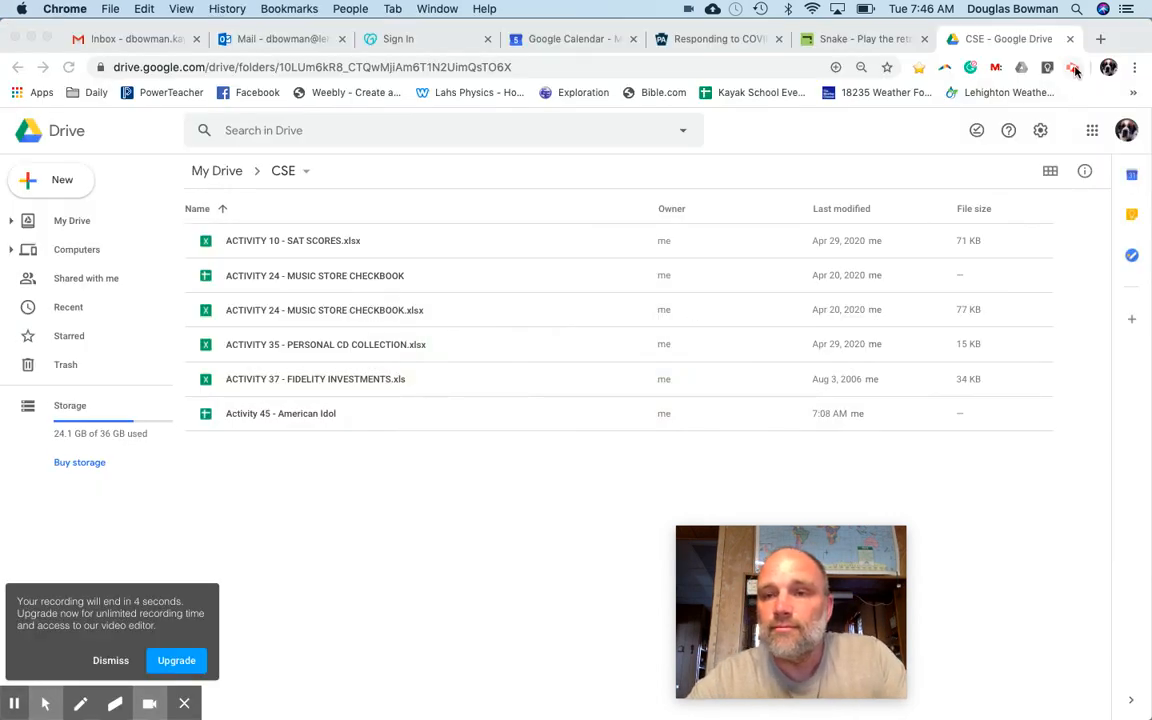
left_click(1073, 68)
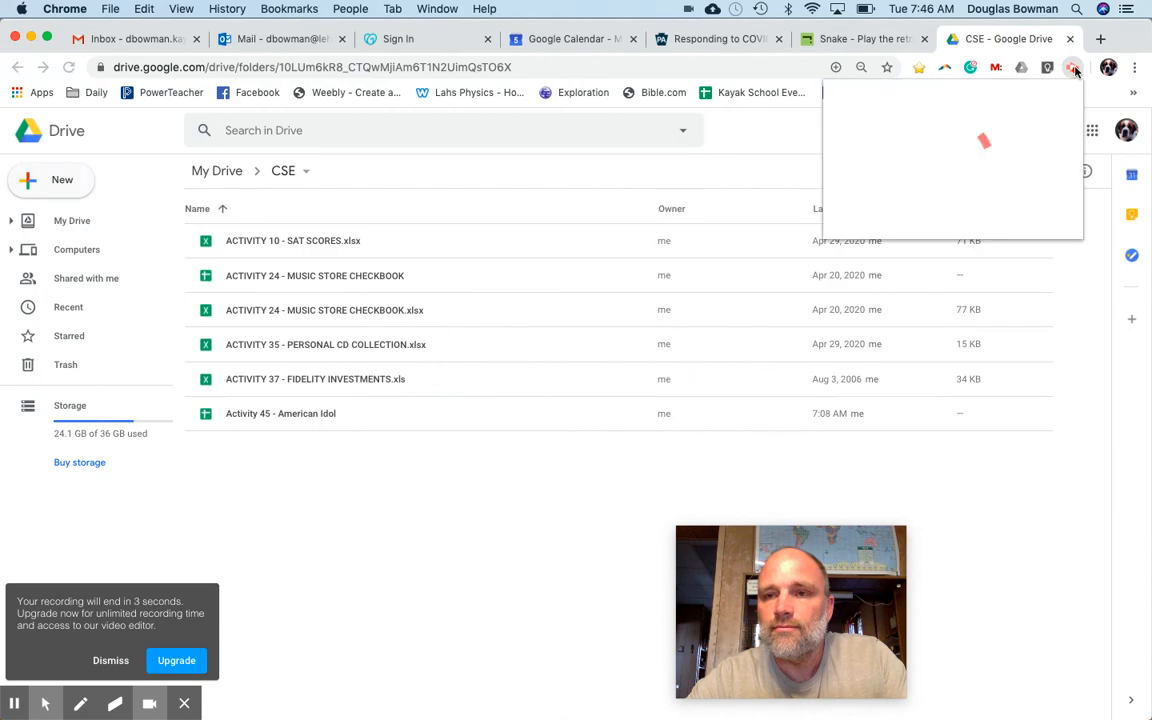